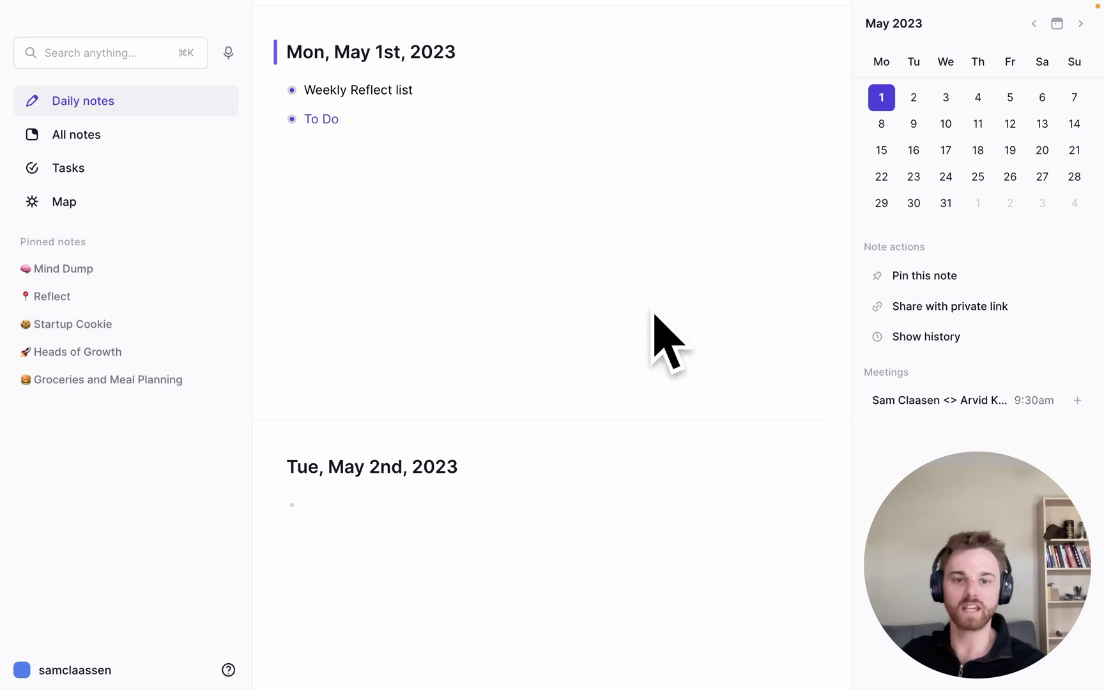
Step: Switch to the ChatGPT window and confirm the new chat uses the Plugins model
key(ctrl+Left)
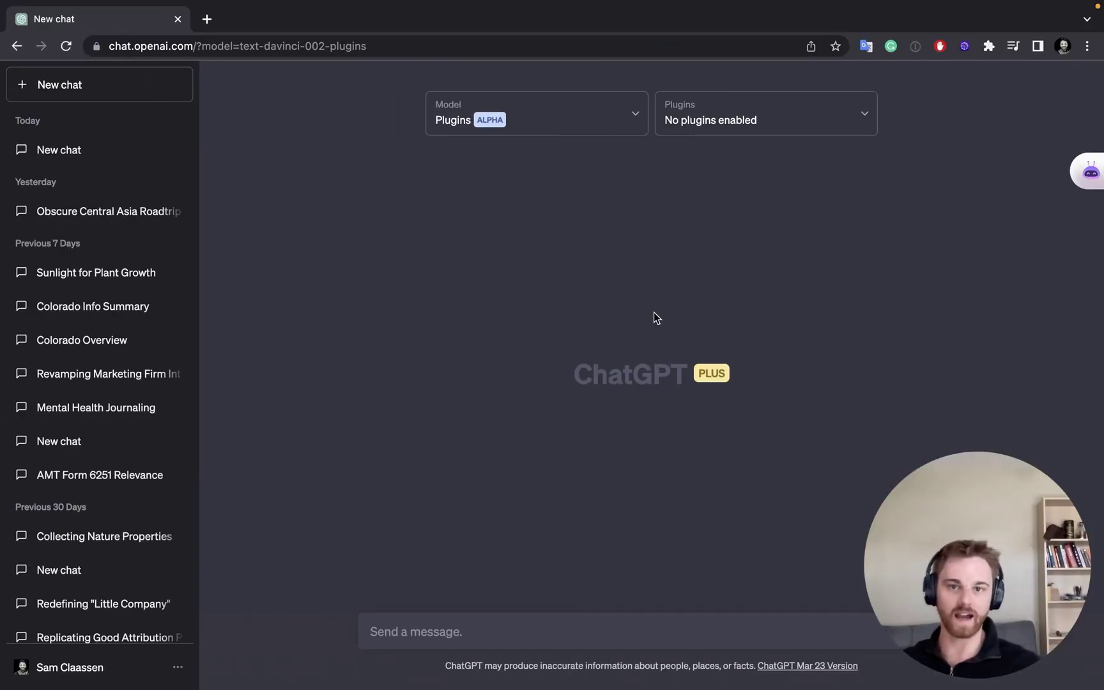
click(565, 120)
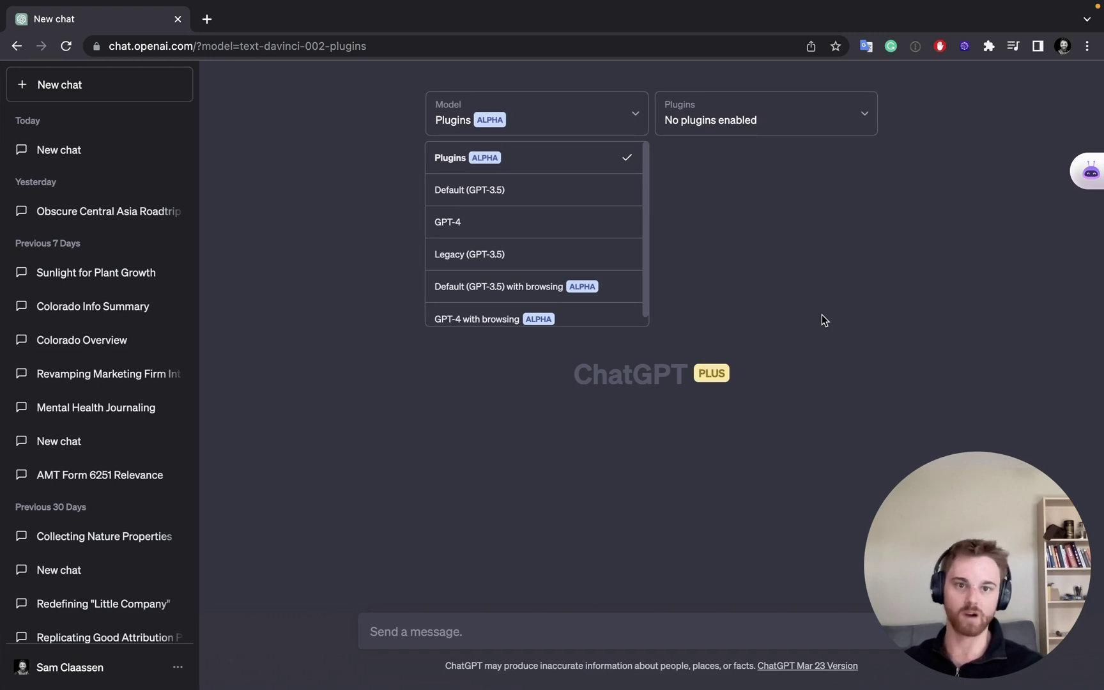
click(759, 450)
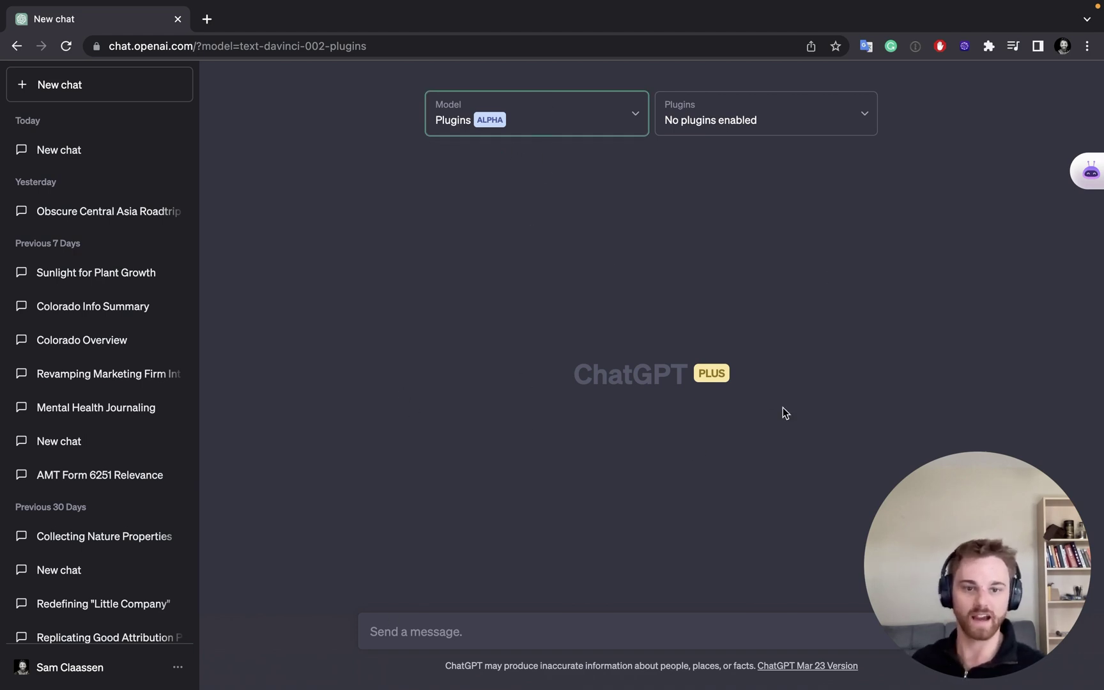
Step: Install the Zapier plugin from page 2 of the ChatGPT plugin store
click(813, 117)
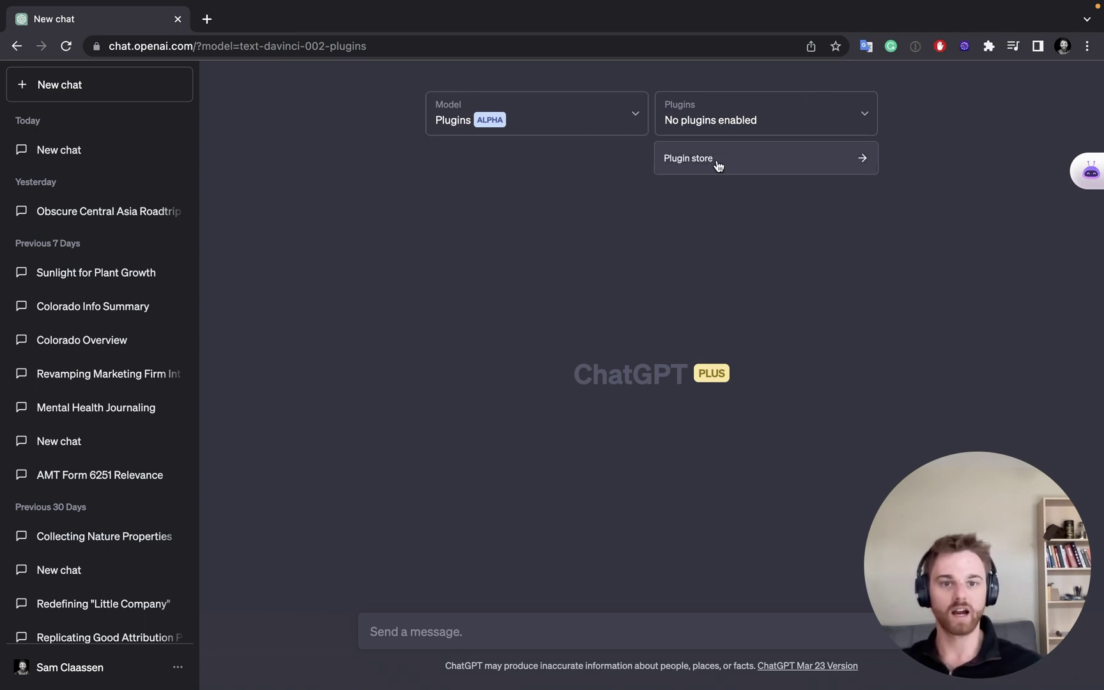
click(718, 166)
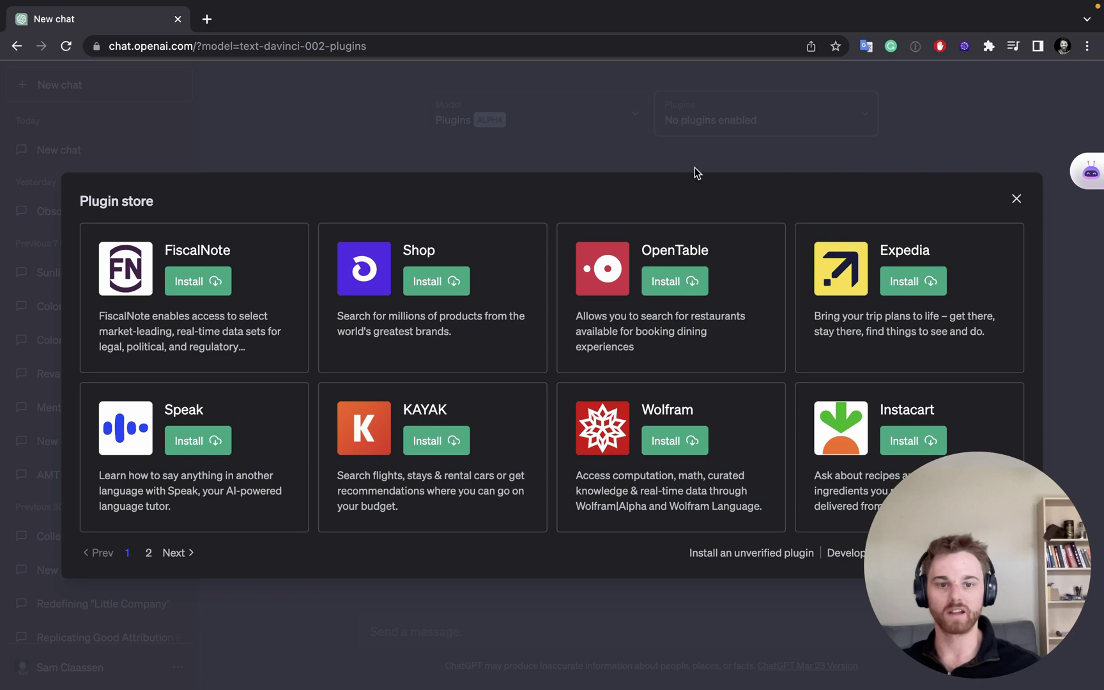
click(175, 553)
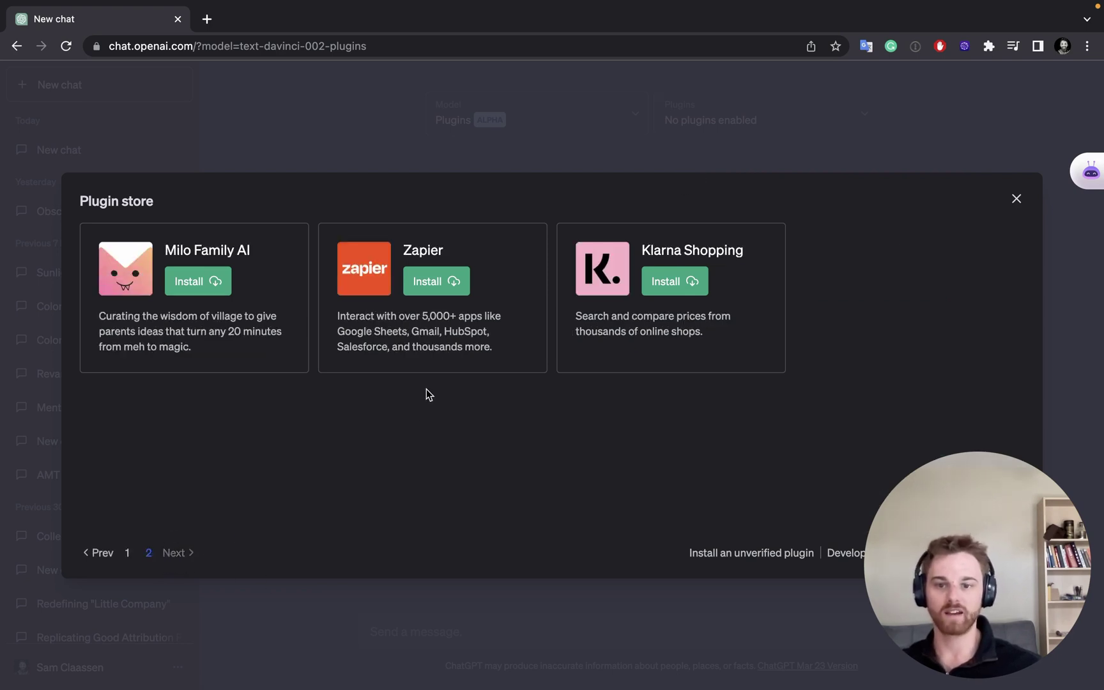
click(427, 288)
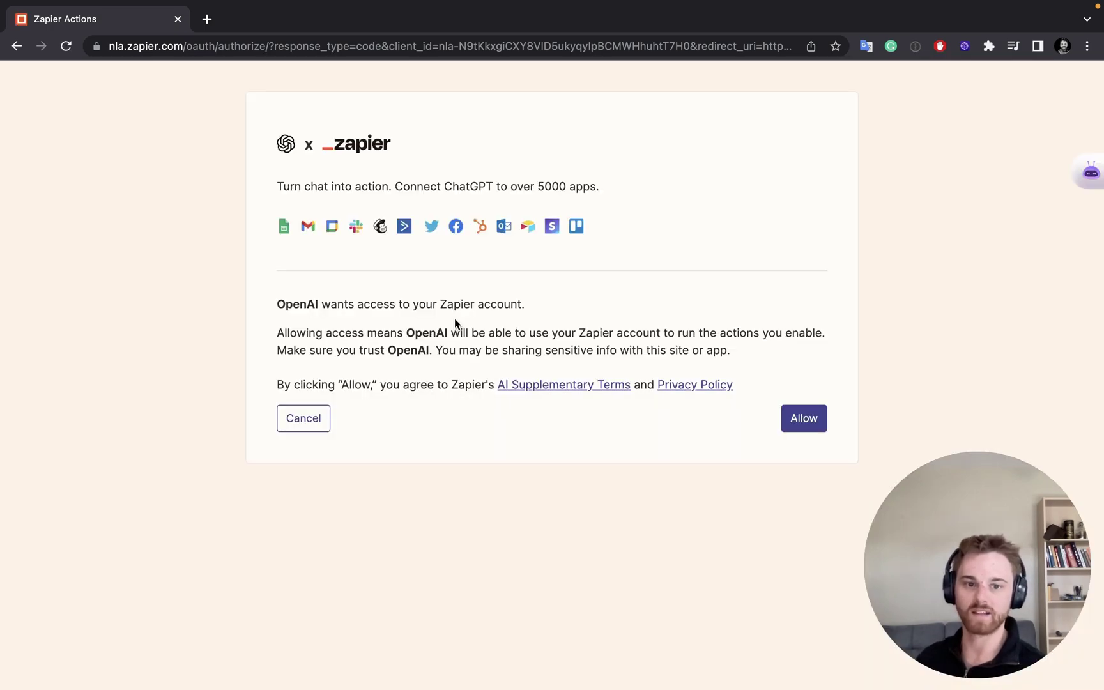
Step: Allow OpenAI access to Zapier and add a new Reflect: Create Note action
click(800, 421)
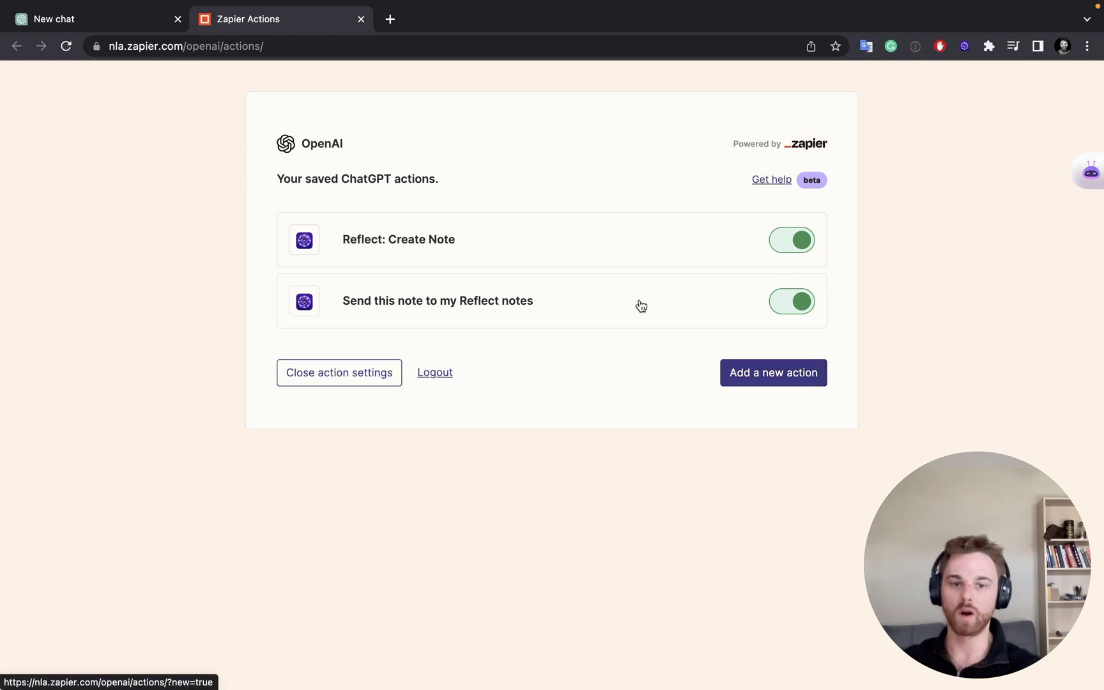
click(791, 385)
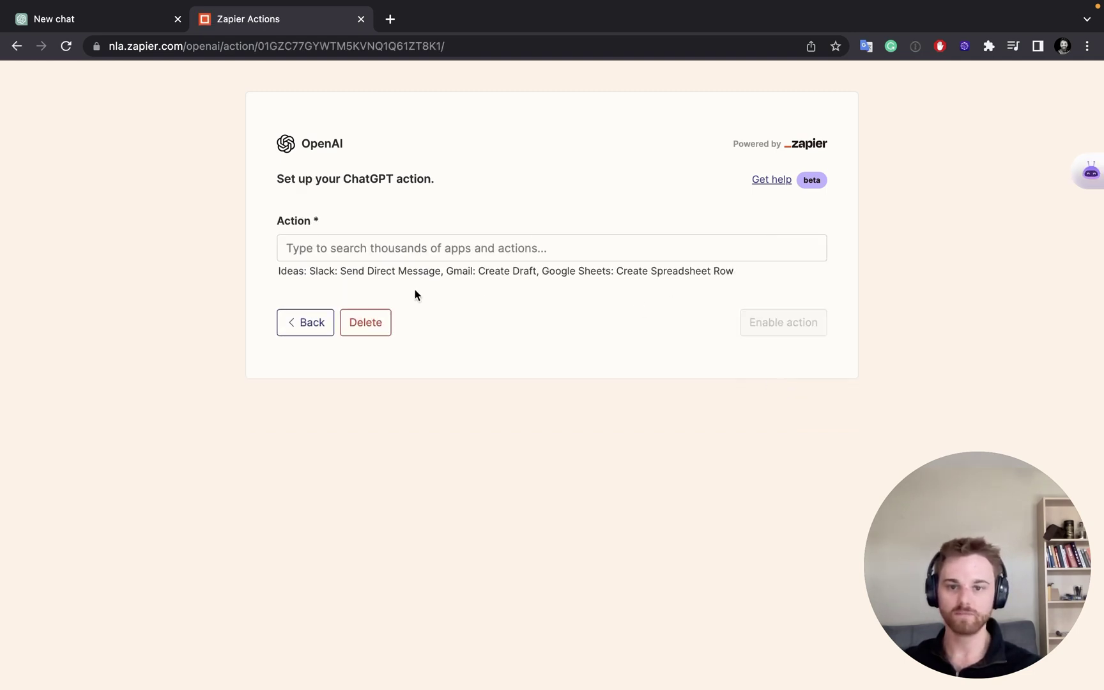
click(388, 249)
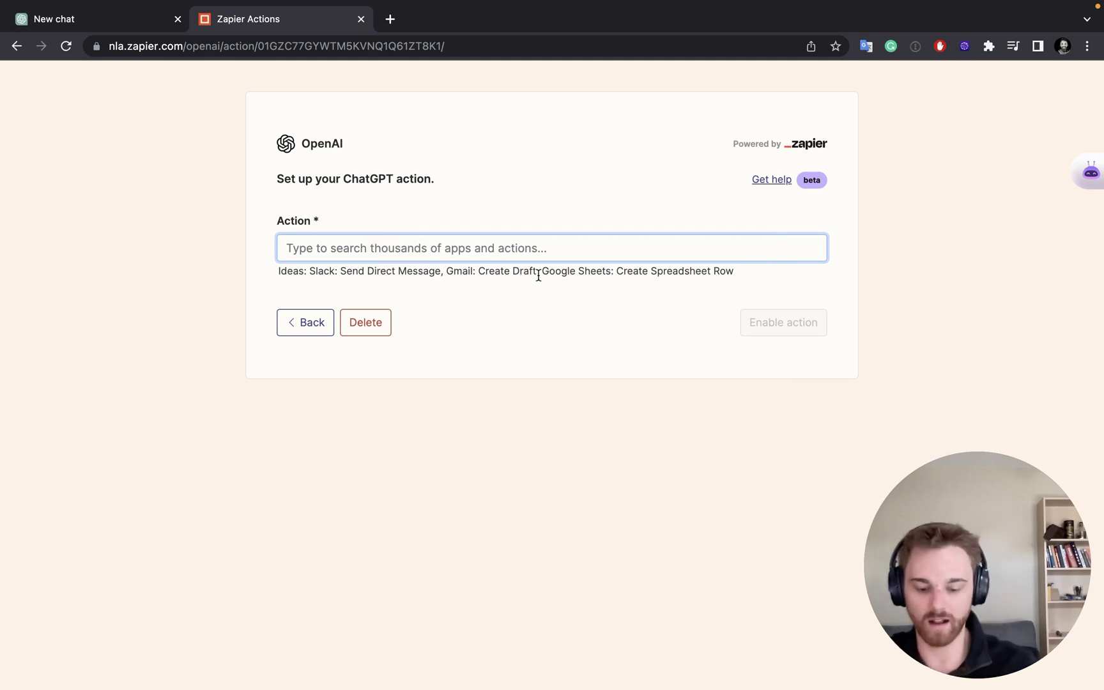
text(Add )
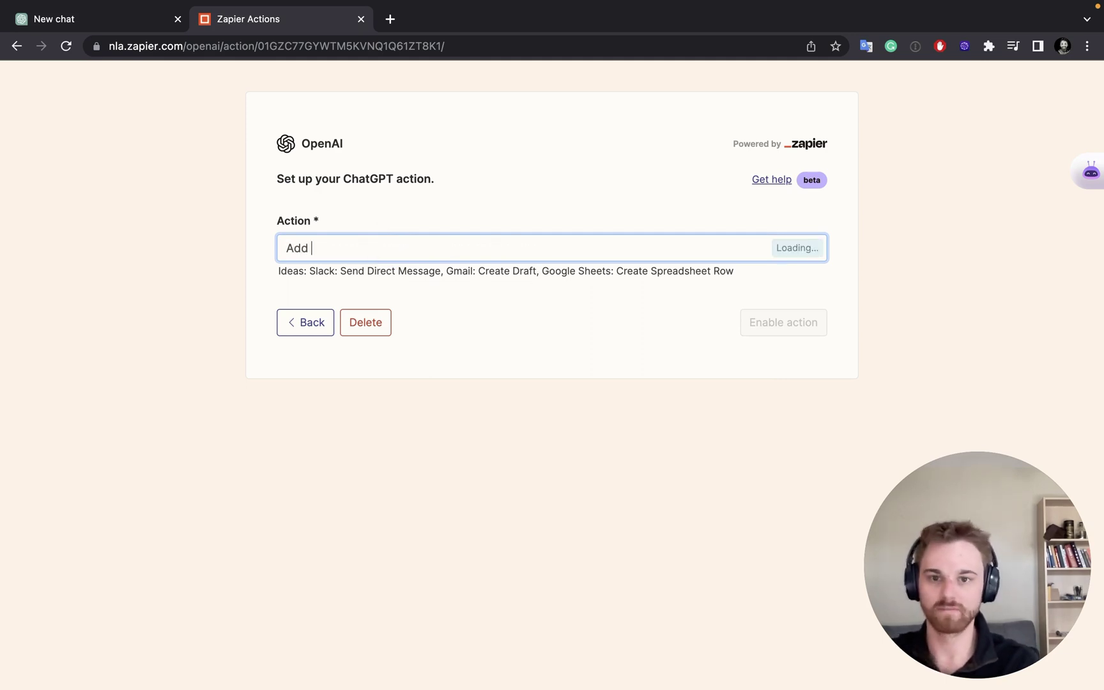
text(Add tran)
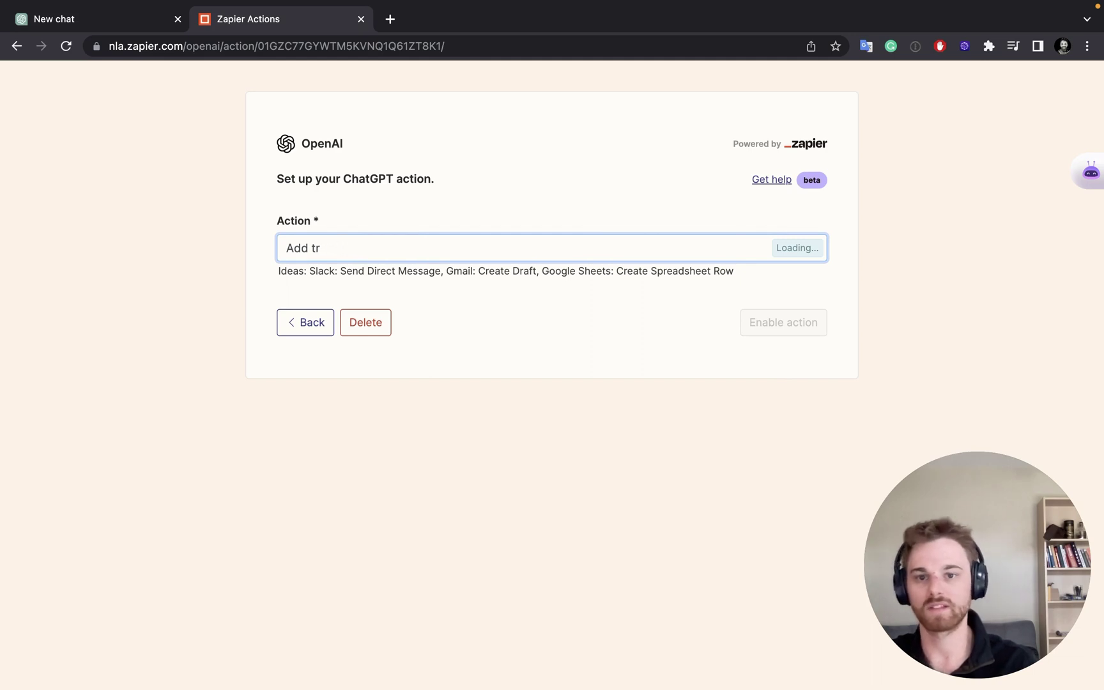
key(BackSpace)
text(a note to)
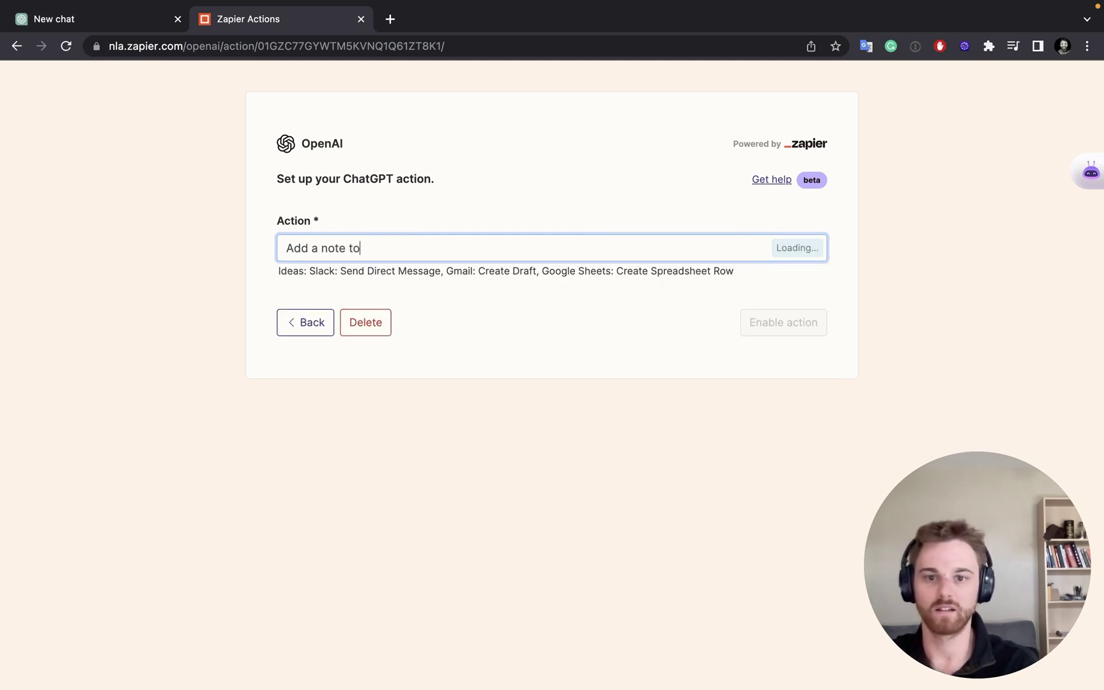
text( Reflect)
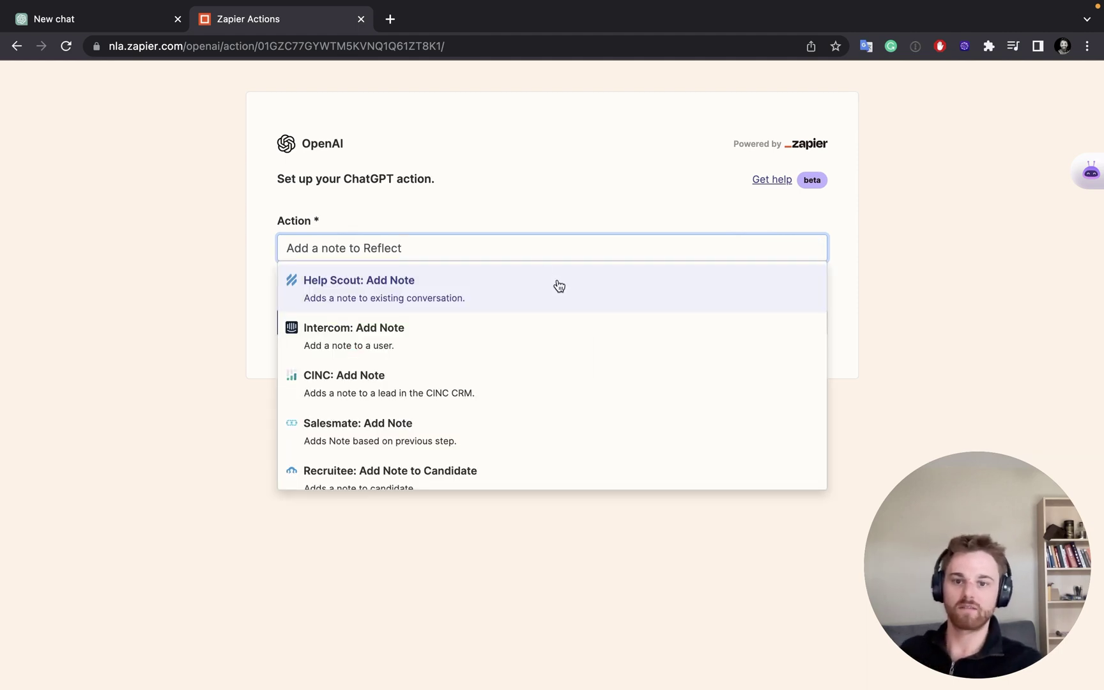
scroll(545, 328, down, 3)
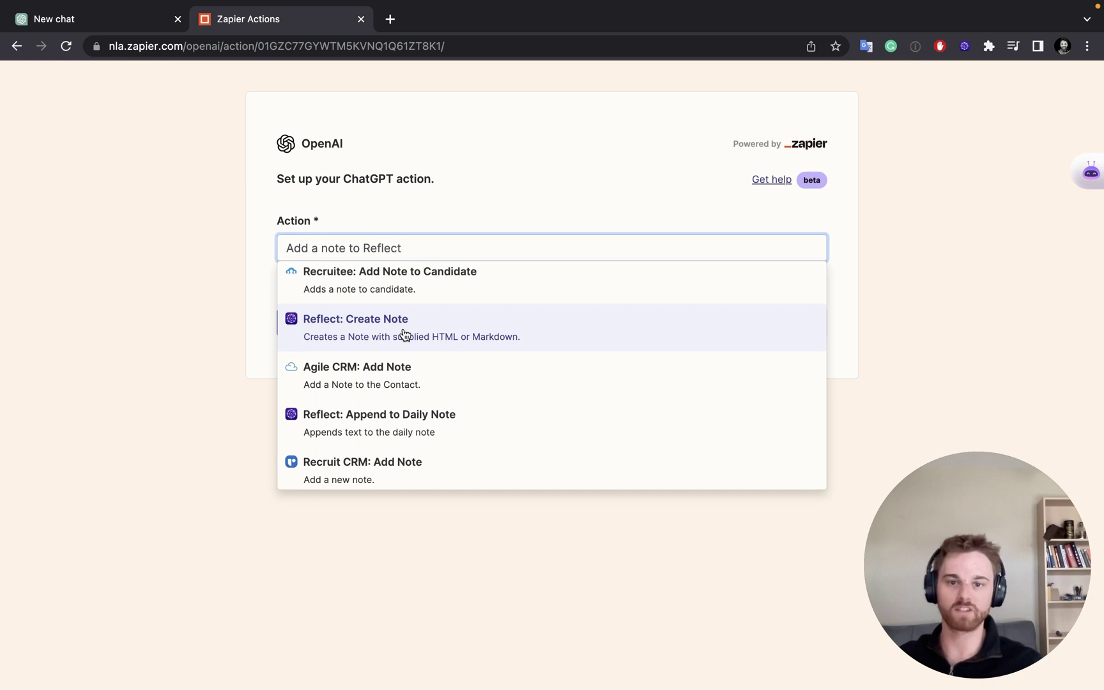
click(405, 334)
Step: Link the Reflect account, give Graph ID a fixed graph ID value, and save the action
click(502, 337)
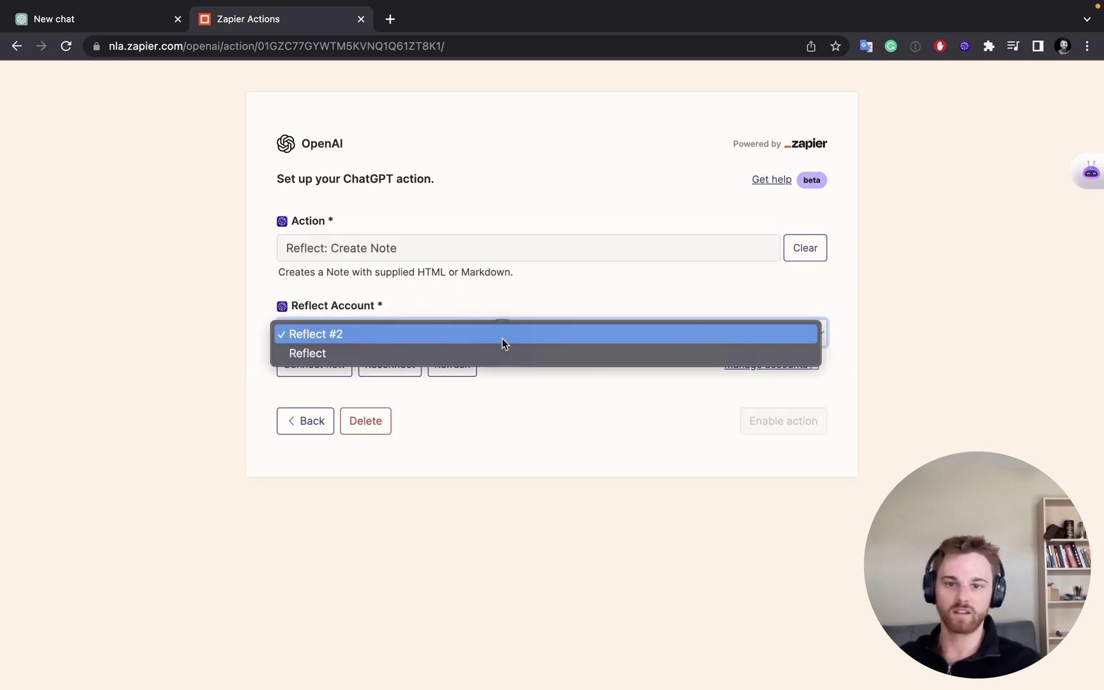
click(499, 351)
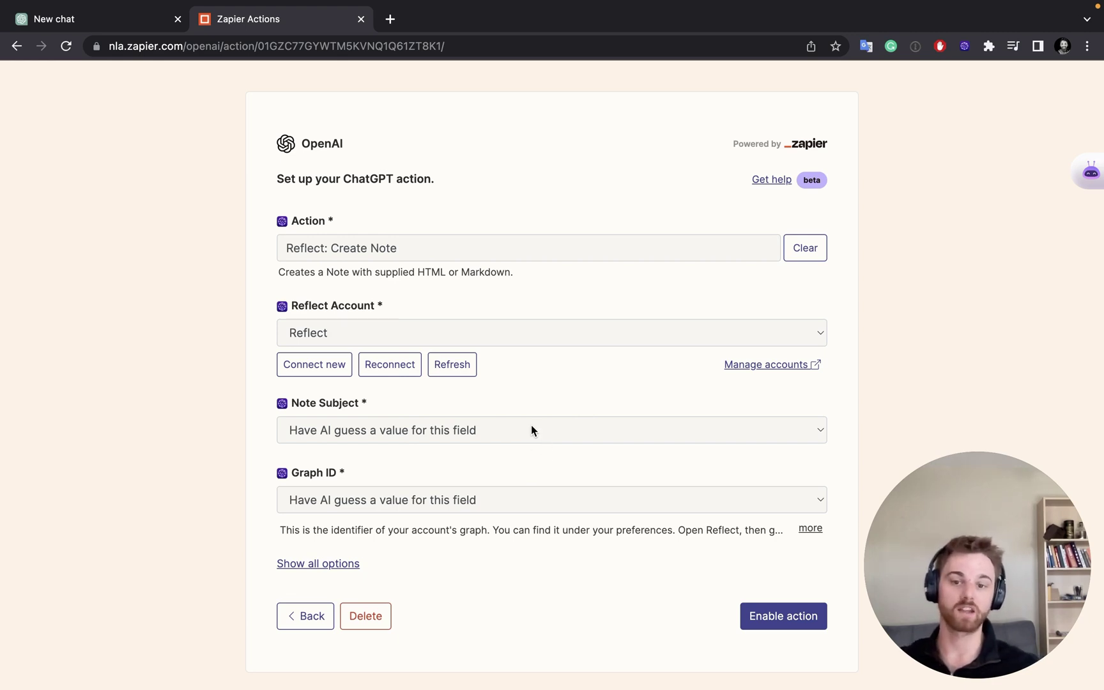
click(488, 499)
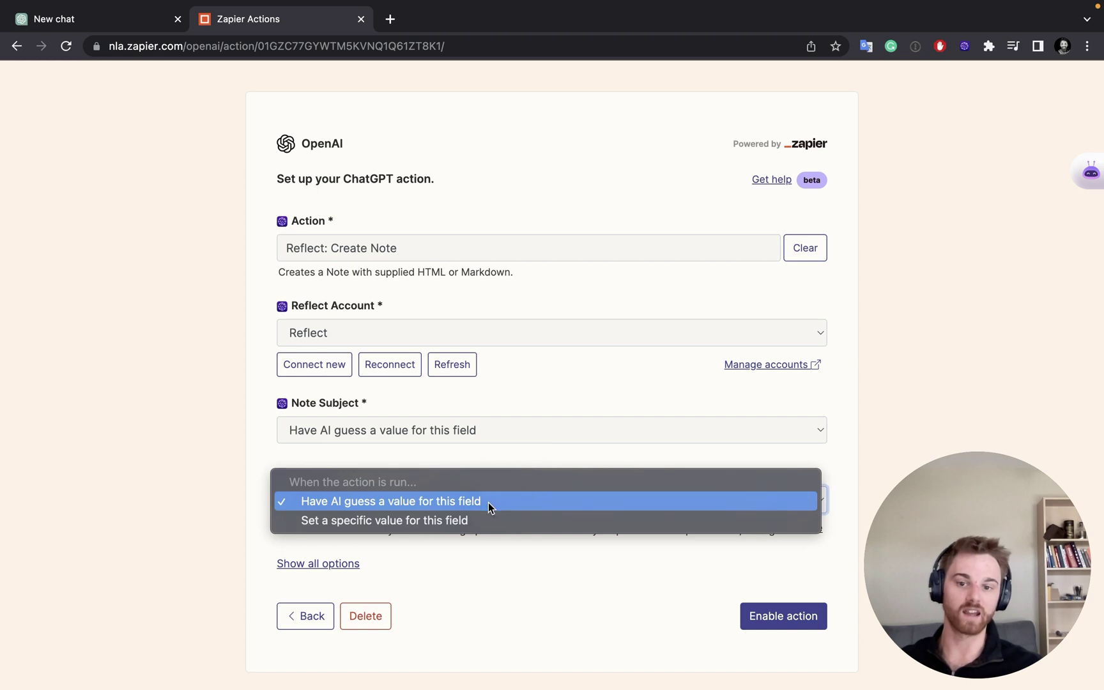
click(487, 519)
click(458, 533)
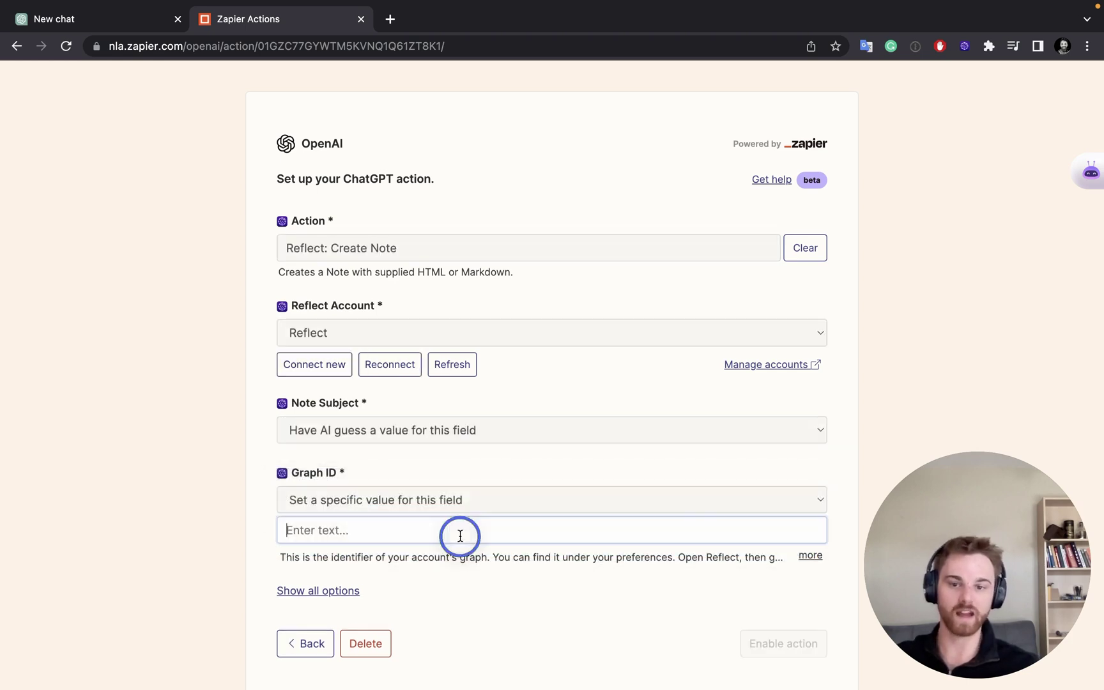
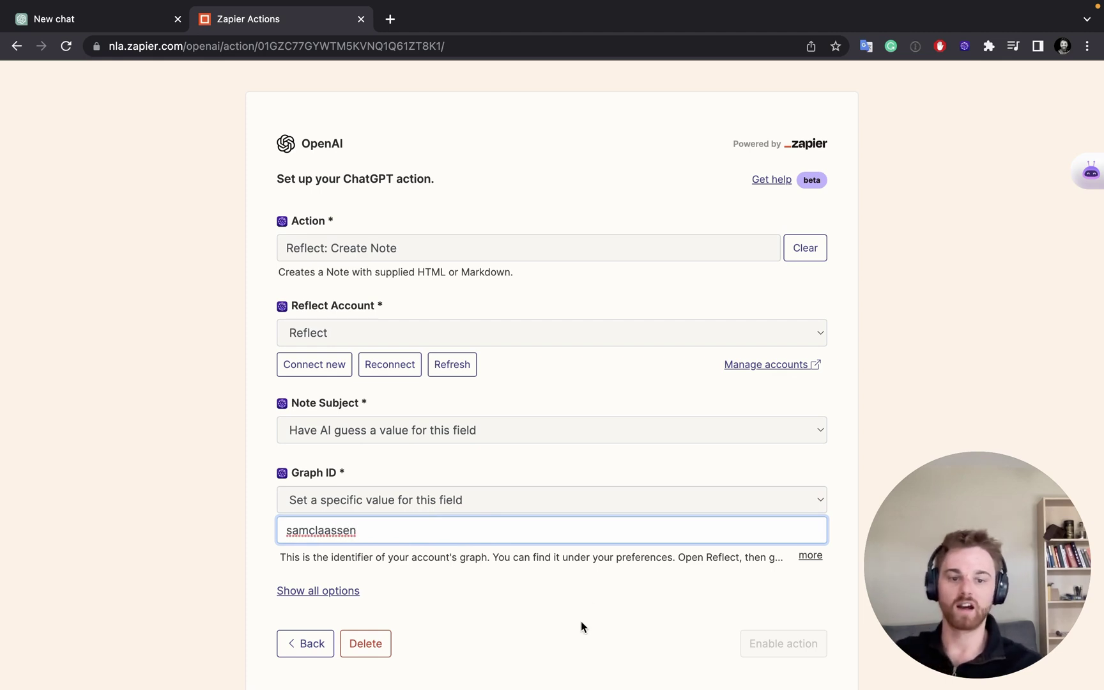
click(580, 621)
scroll(508, 594, down, 2)
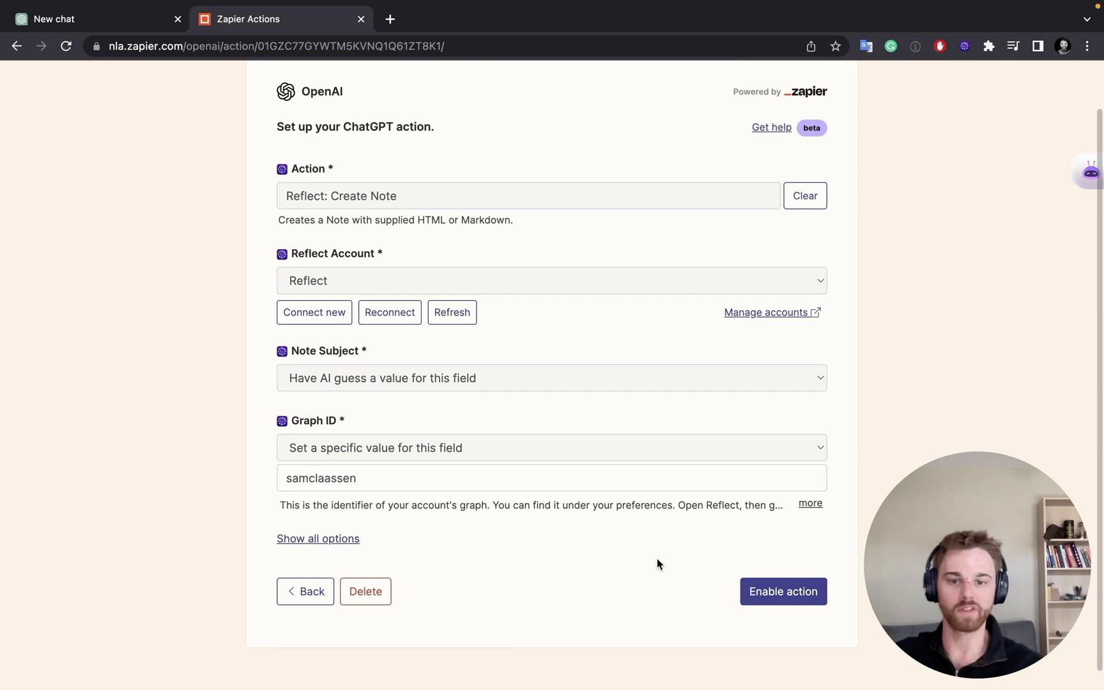
click(309, 591)
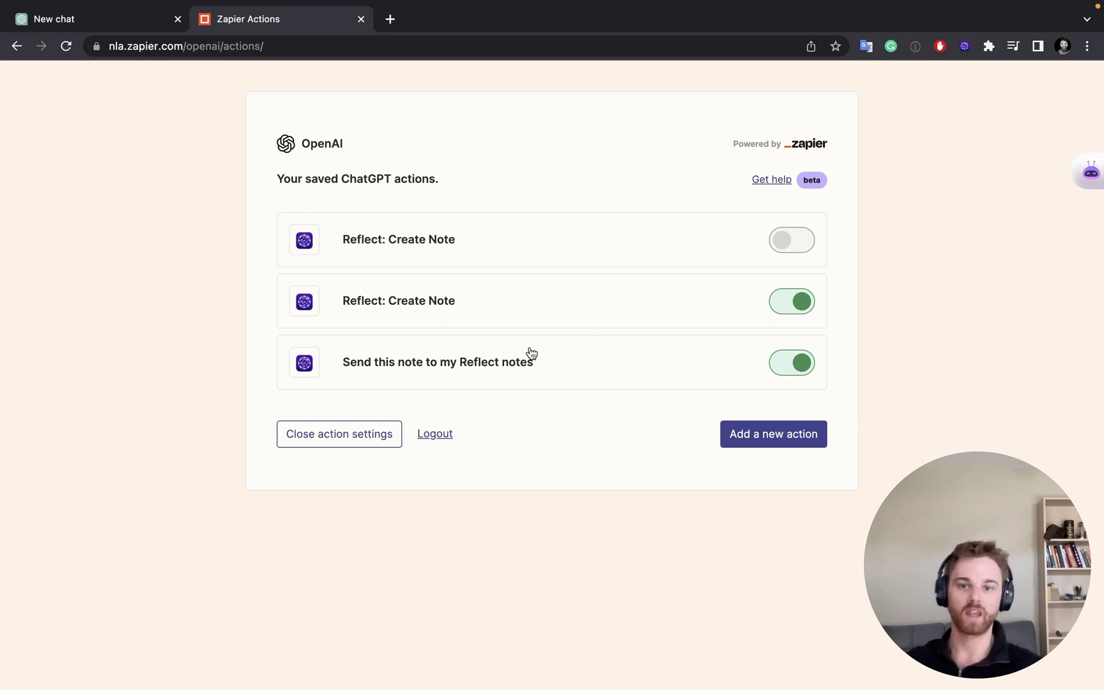
Step: Close the Zapier action settings and the plugins list
click(318, 445)
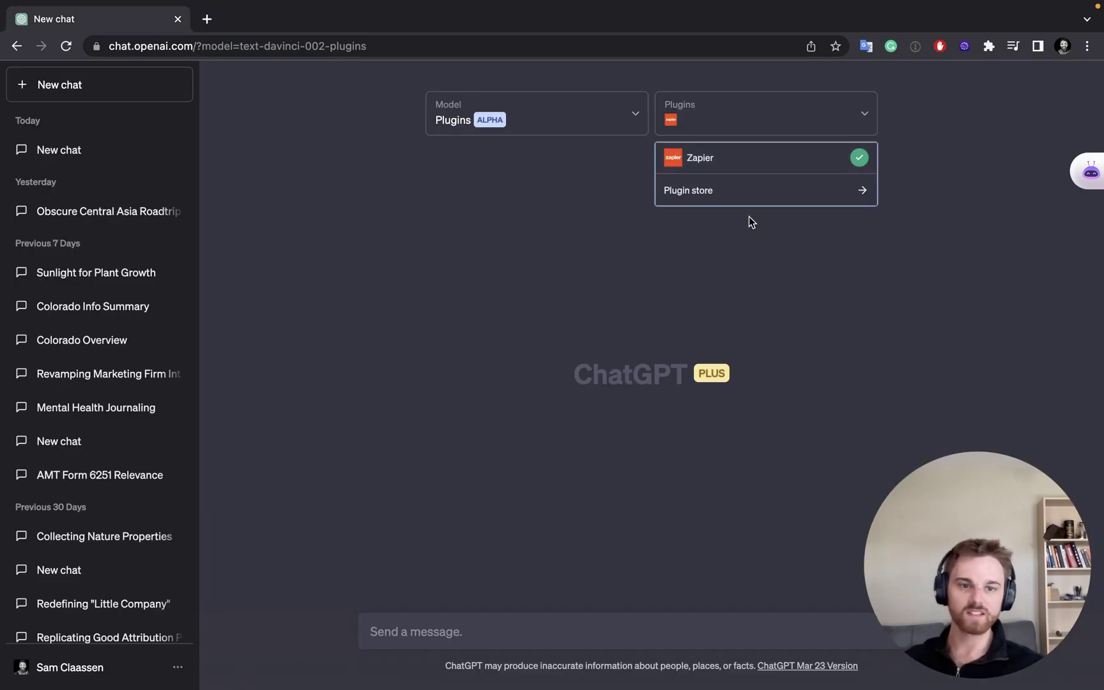
click(773, 281)
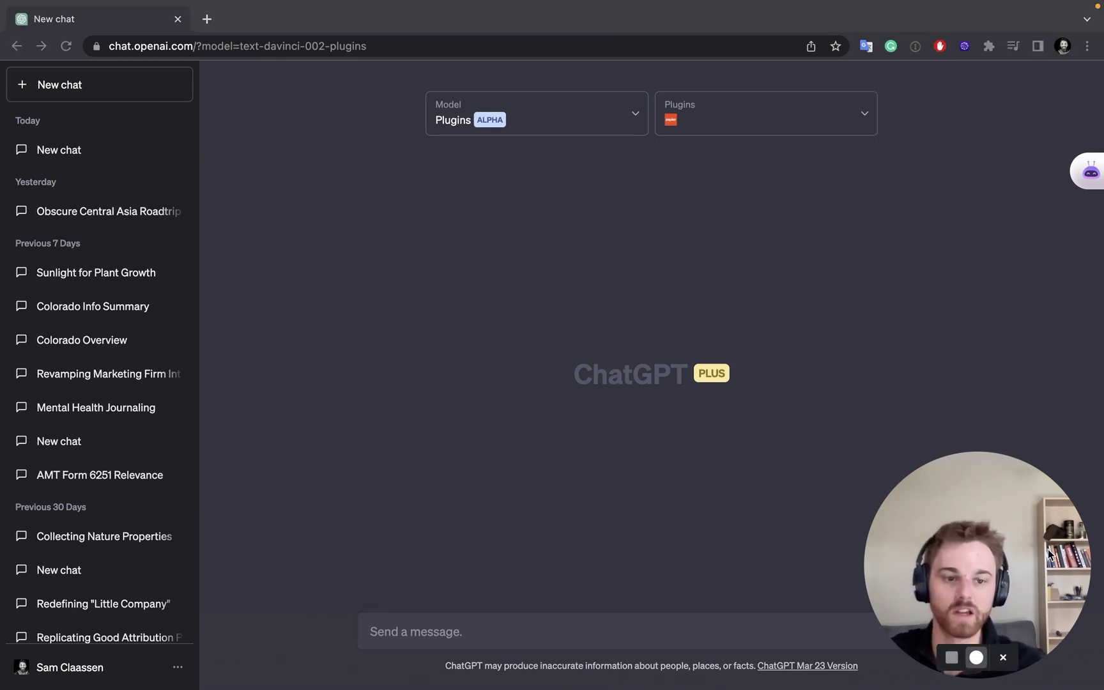
drag(1047, 549, 200, 561)
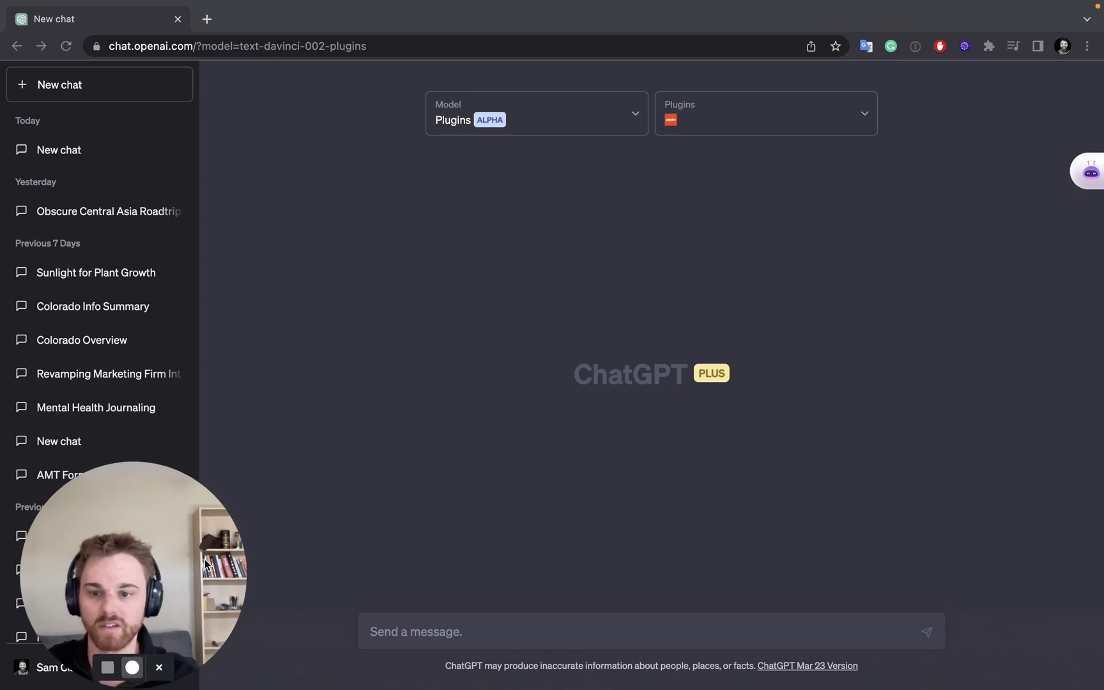
Step: Ask ChatGPT 'What's the best time of year to visit Colorado?'
click(485, 632)
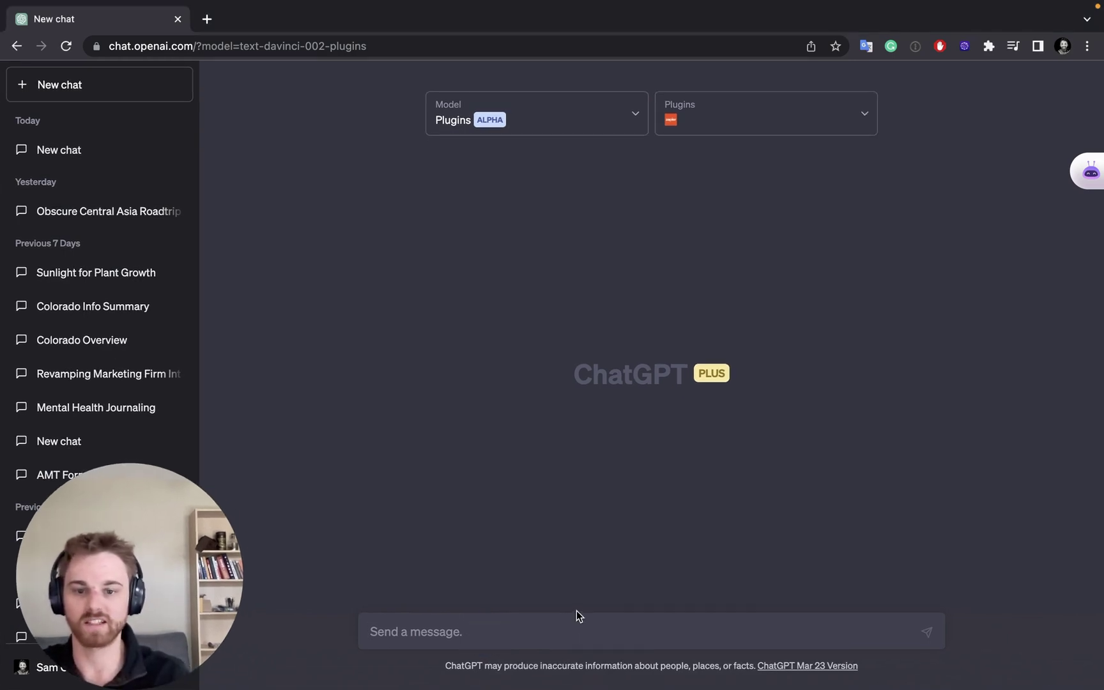
text(Gi)
key(BackSpace)
key(BackSpace)
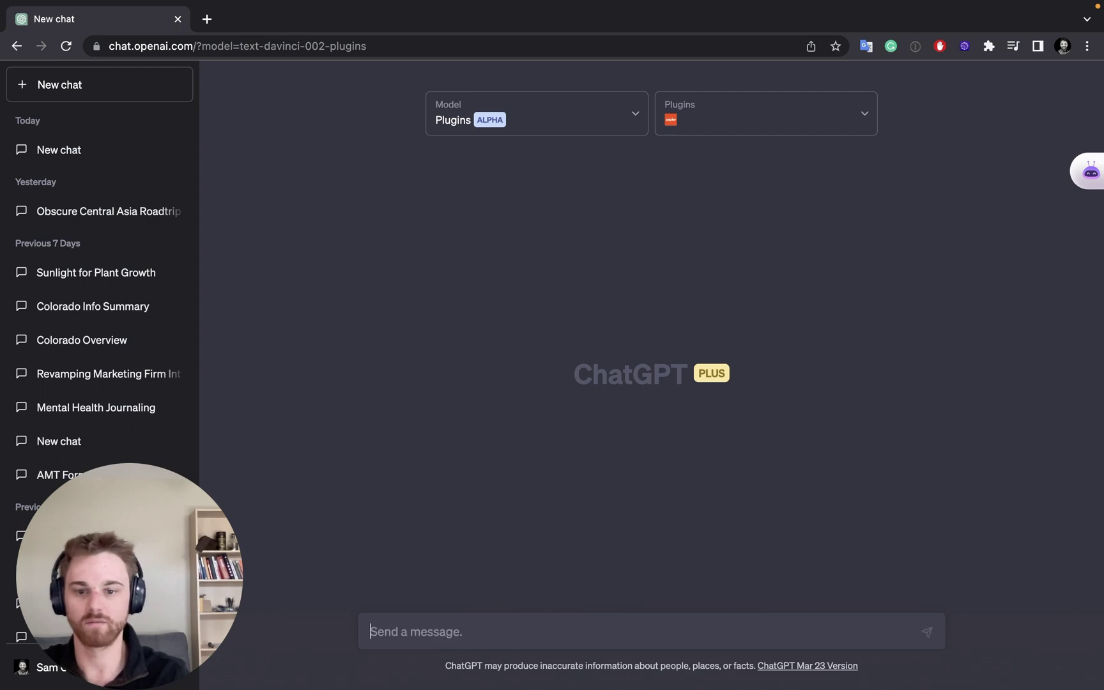
text(What's the best ti)
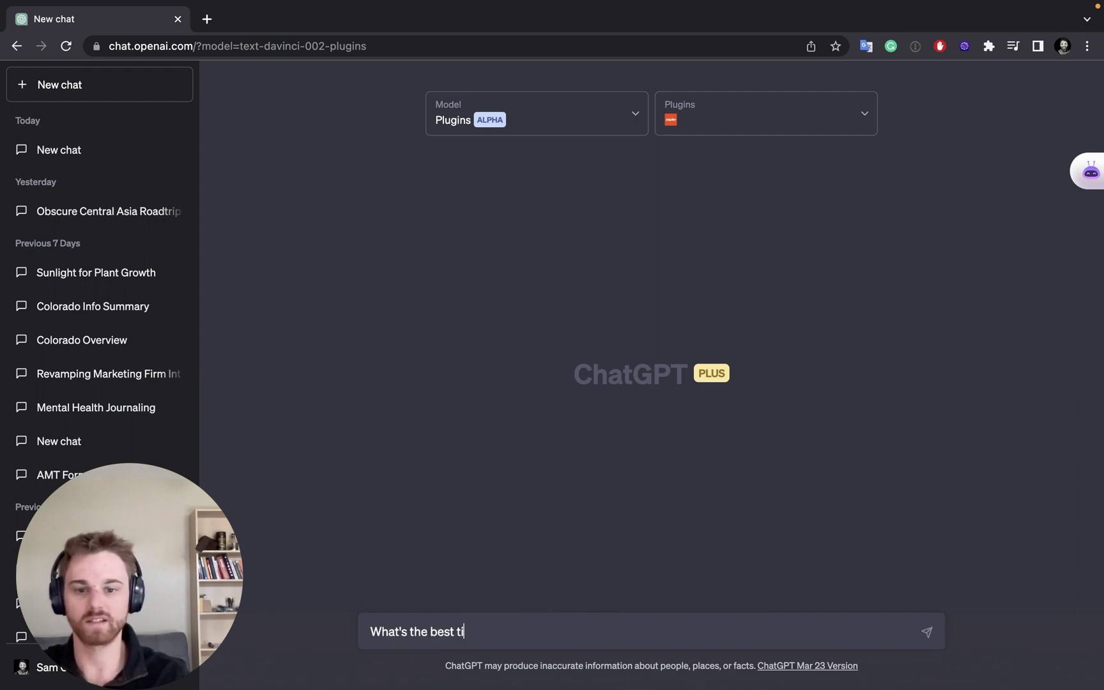
text(me of year to visi)
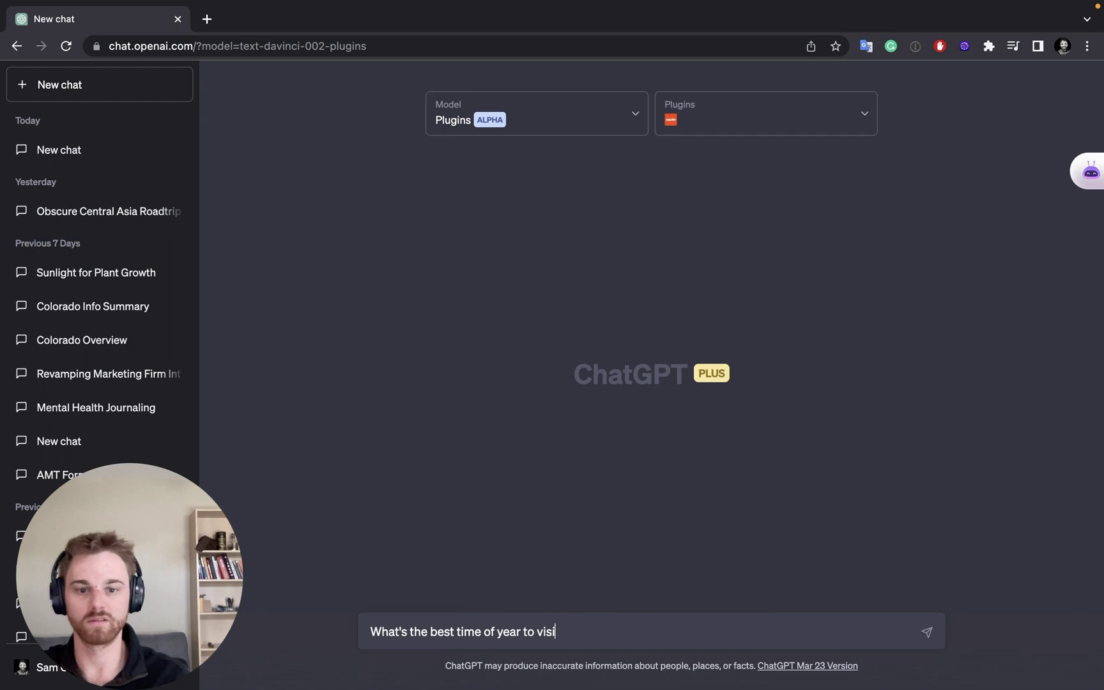
text(t Colorado?)
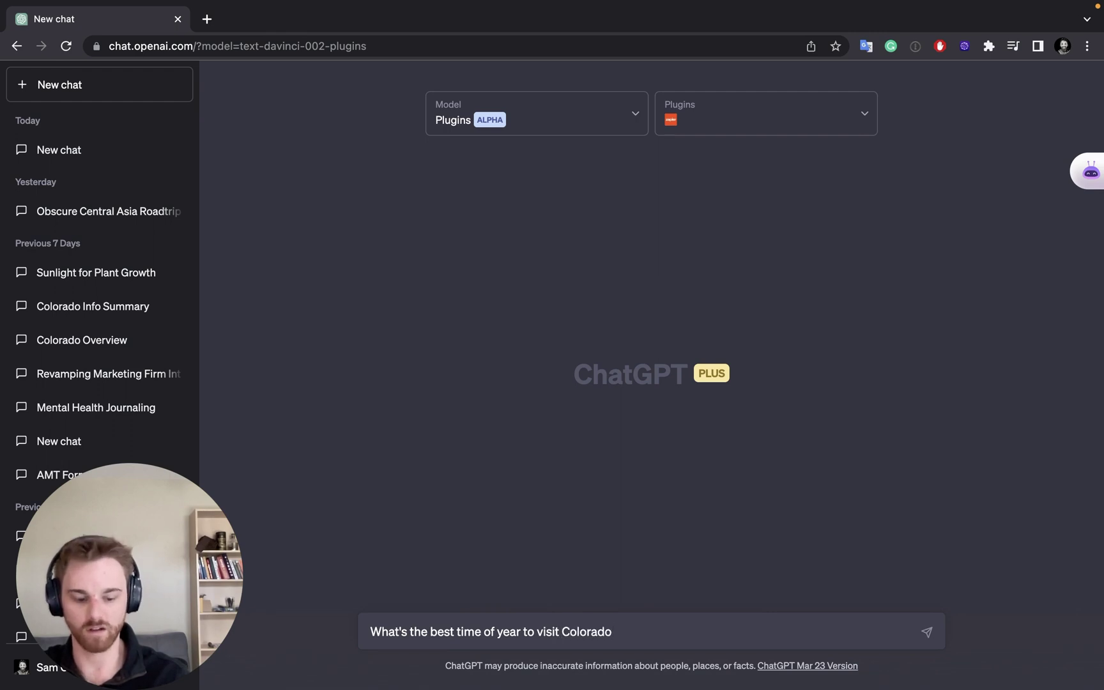
key(Return)
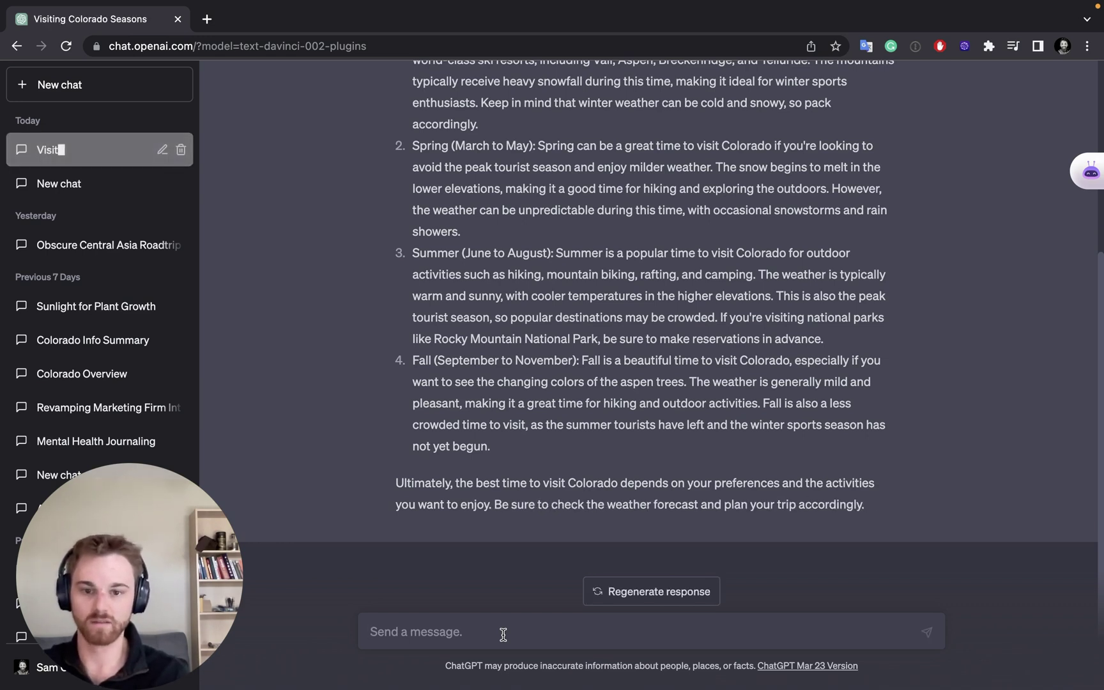
Step: Ask ChatGPT to save this answer to Reflect notes using Zapier
text(Can you plea)
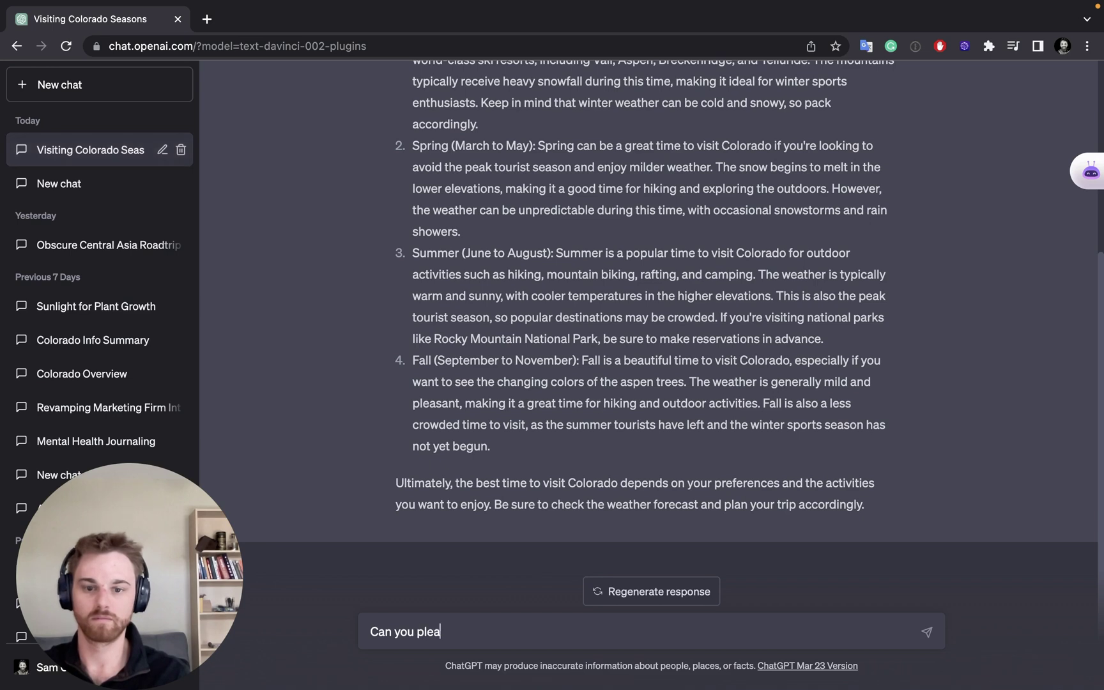
text(se save this to my )
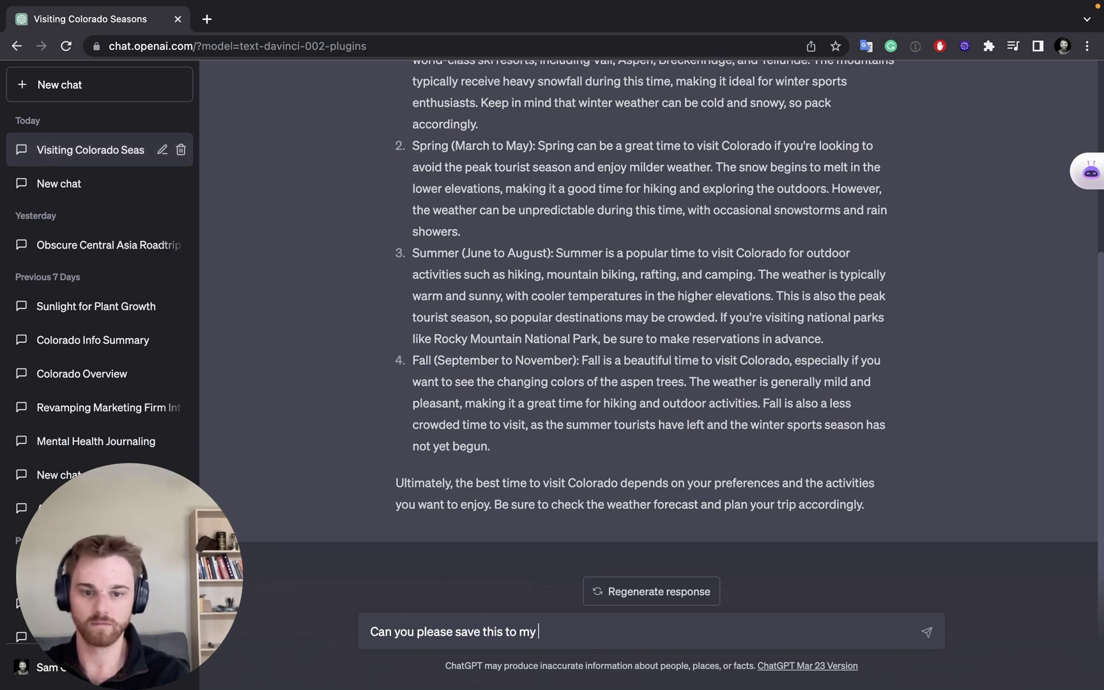
text(Reflect notes)
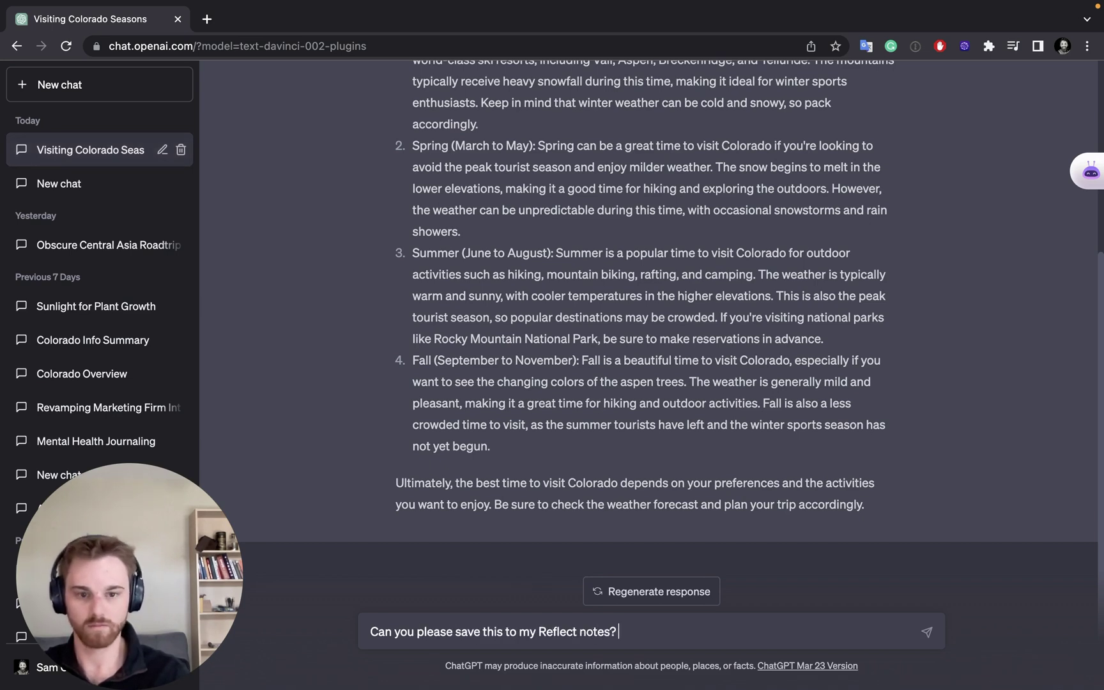
text( using Zape)
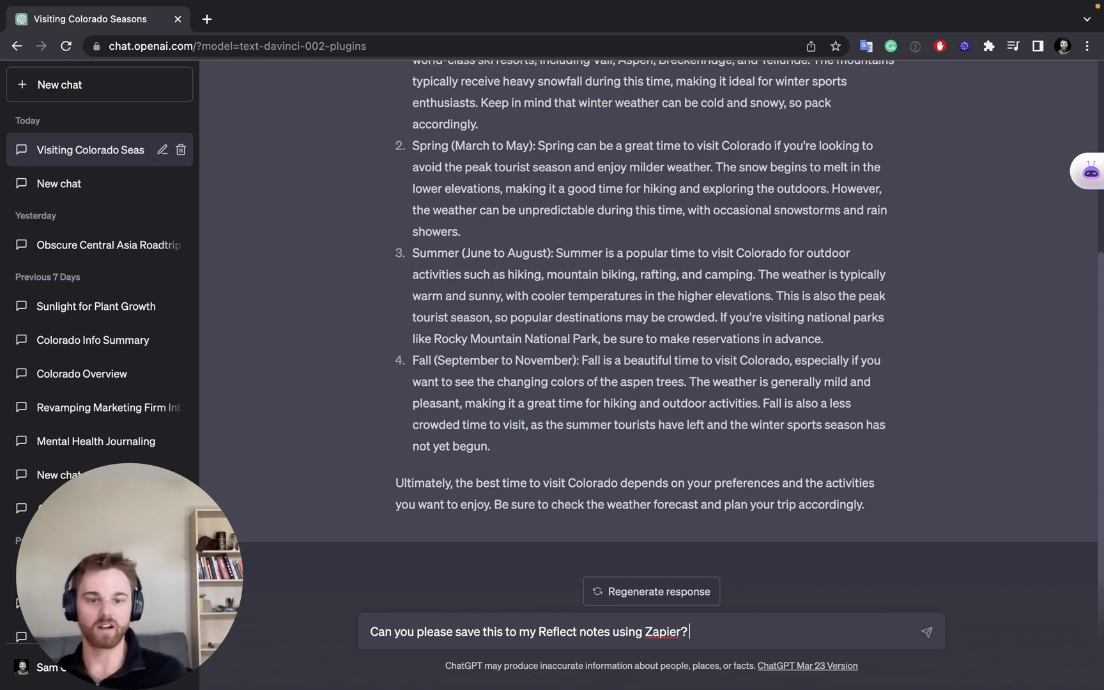
key(Return)
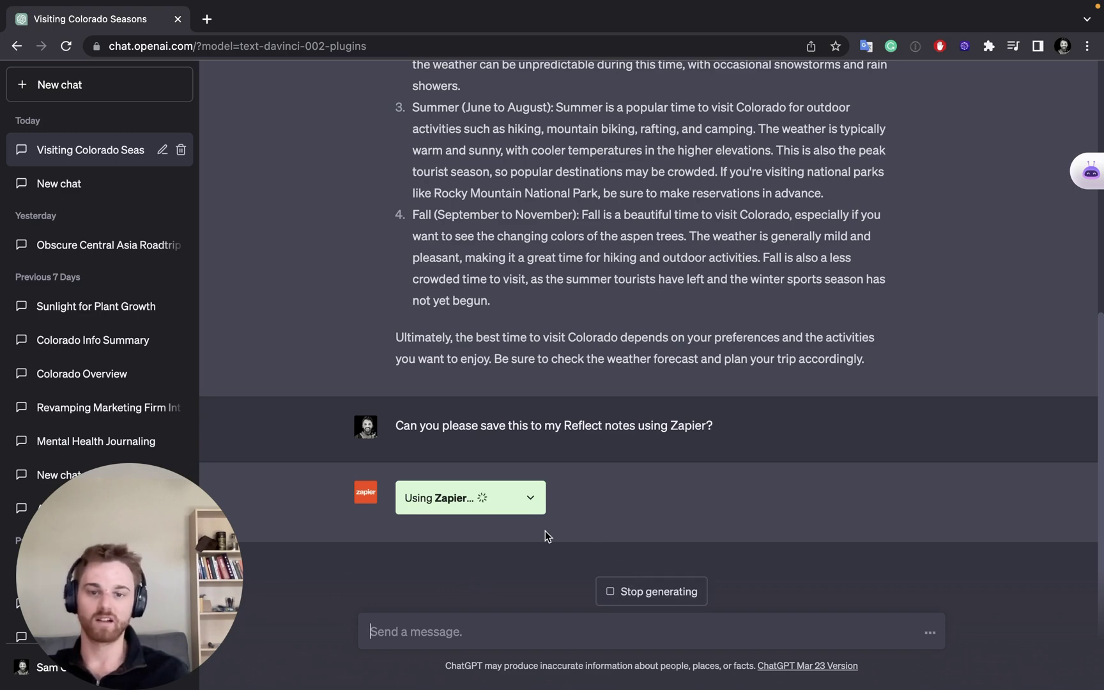
Step: Expand the Zapier request details and review its 'Value too long' error response
click(528, 499)
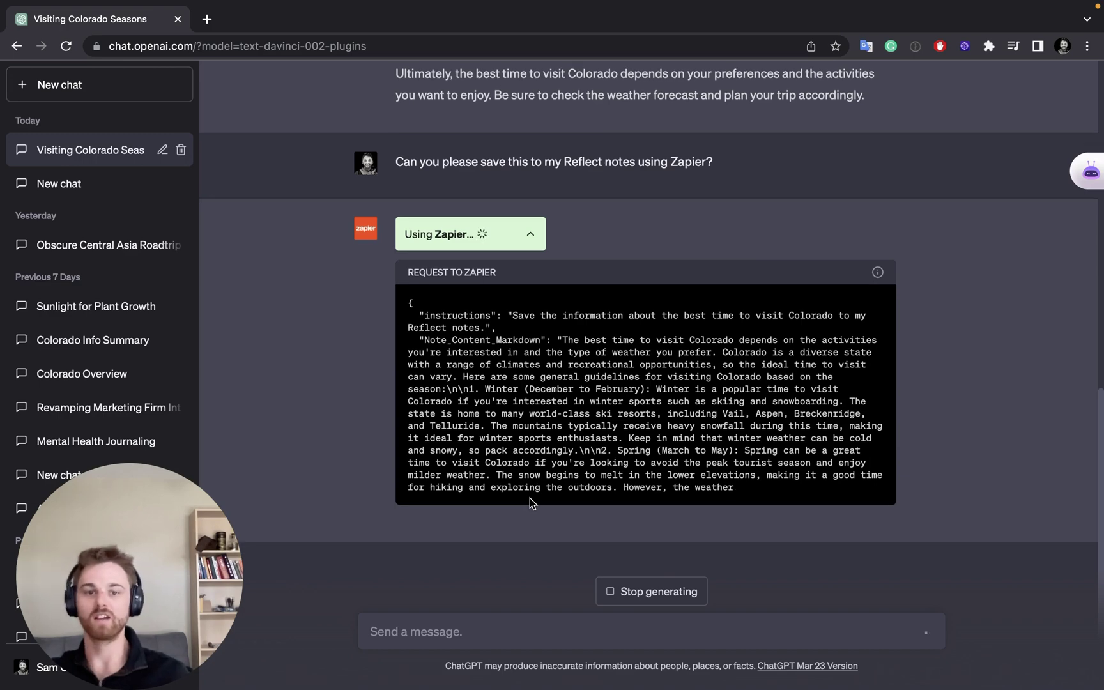
scroll(514, 502, up, 6)
scroll(505, 336, up, 5)
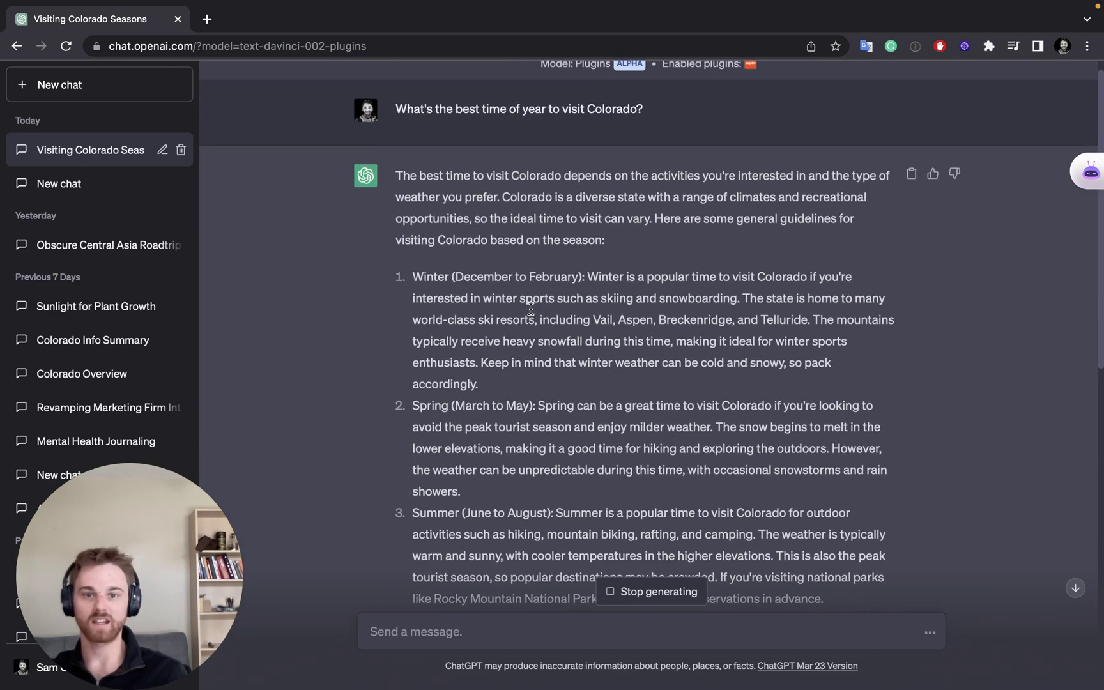
scroll(523, 323, down, 10)
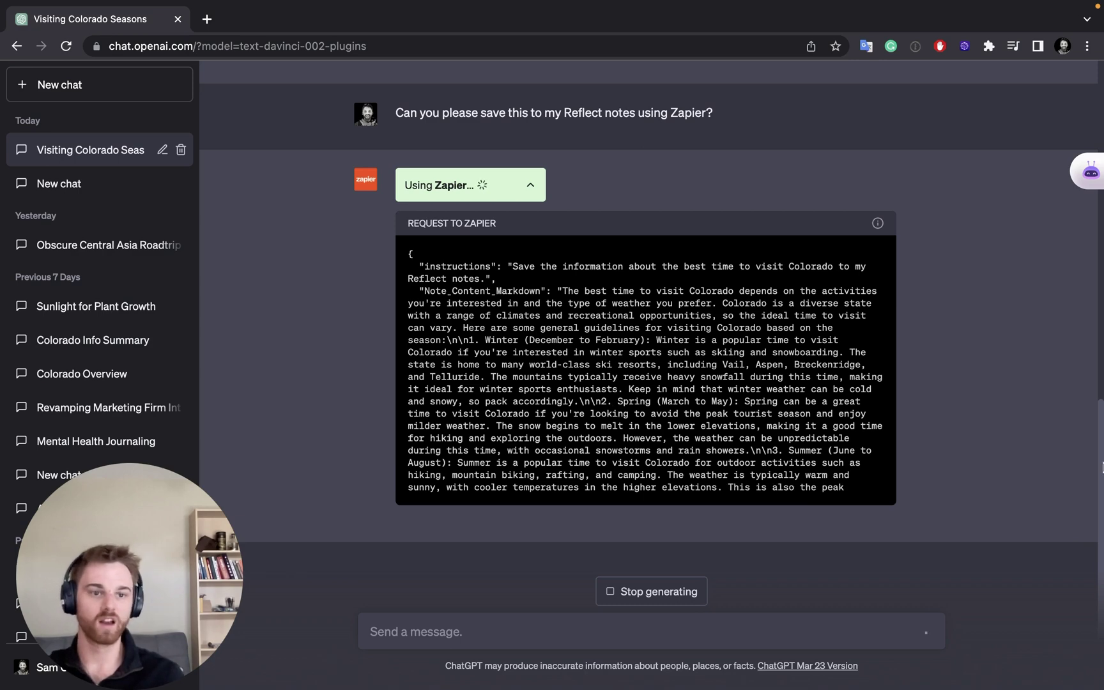
click(1077, 390)
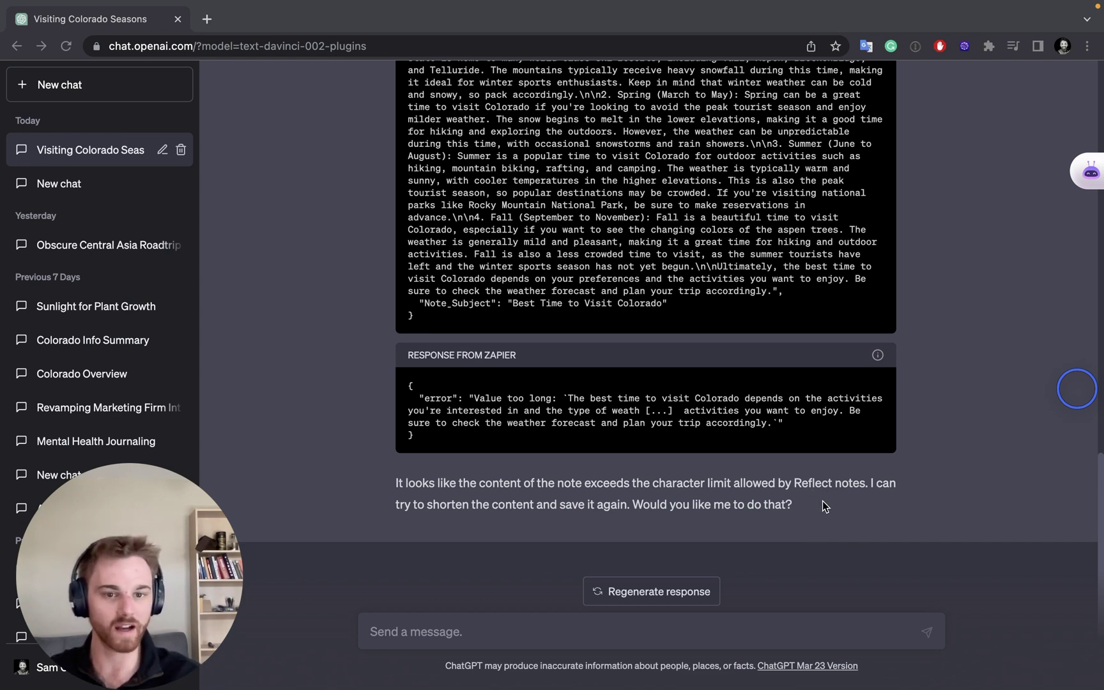
Step: Reply 'Yes please' to shortening the note and expand the new Zapier request details
click(746, 634)
text(Yes)
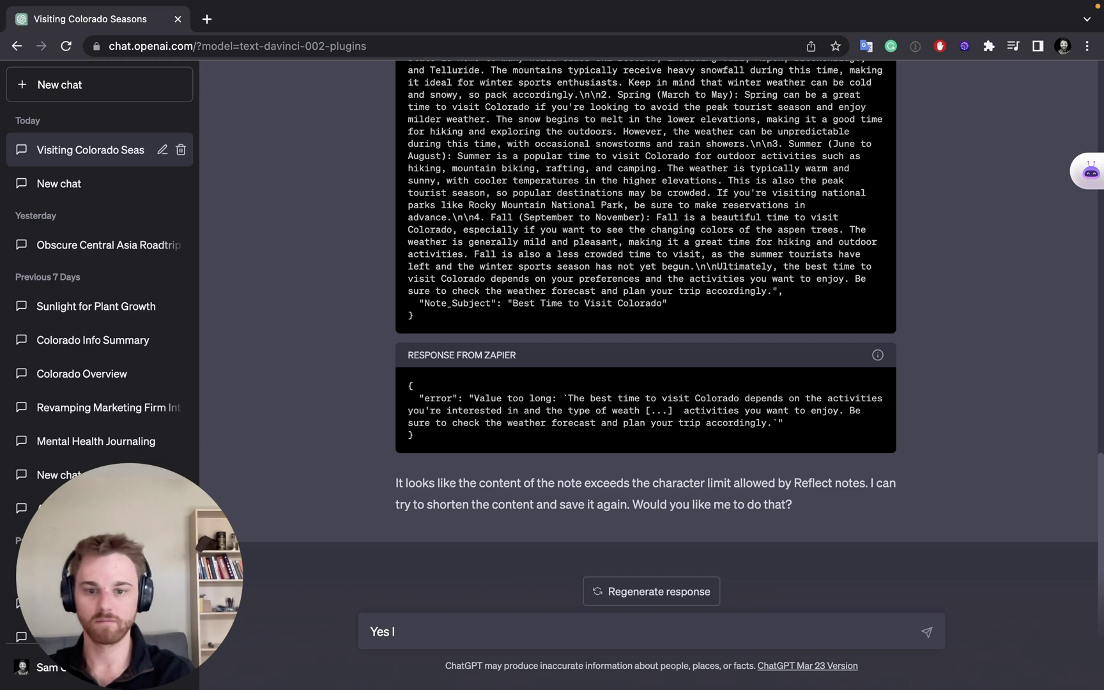
text( please!)
key(Return)
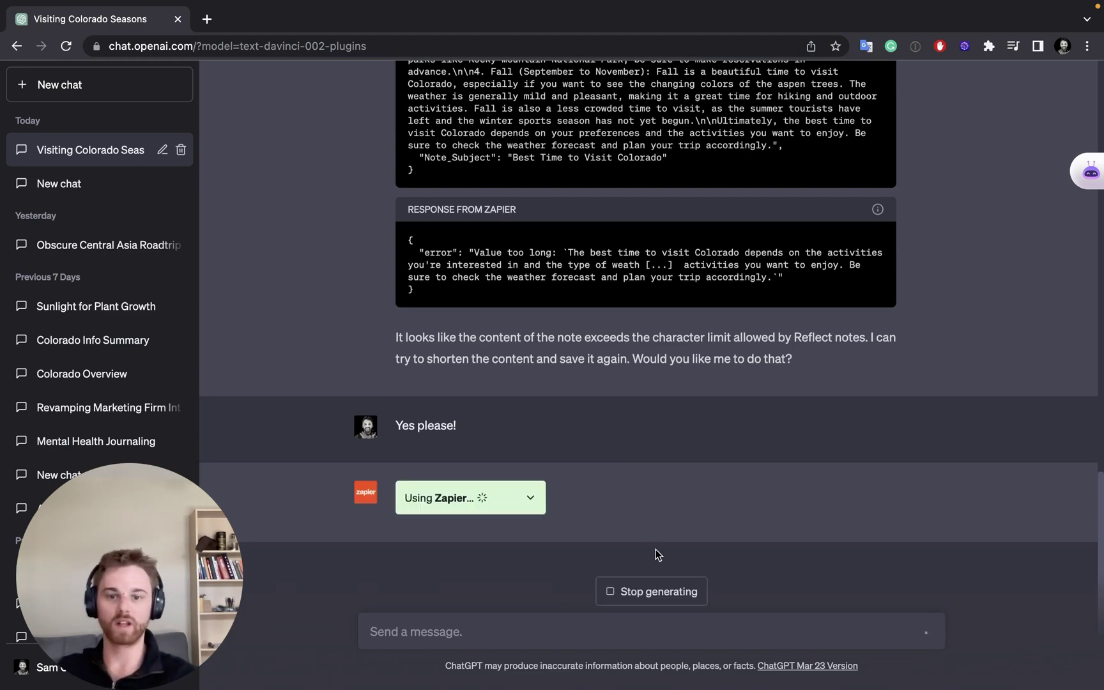
click(530, 499)
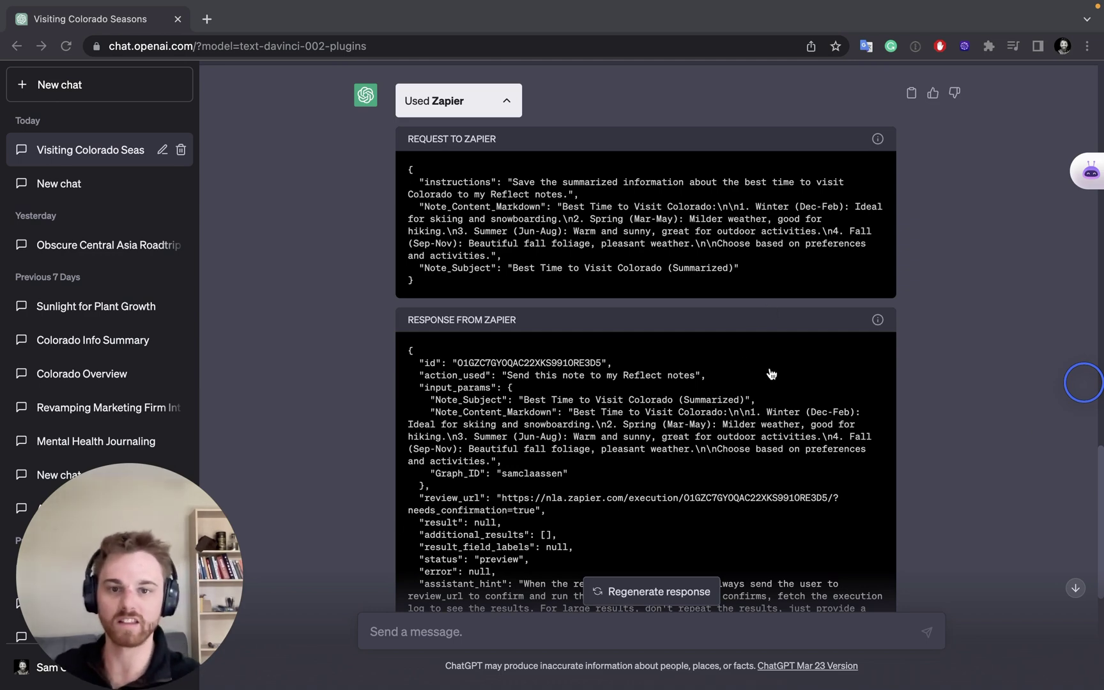
Step: Follow the 'Review and Confirm Note' link to Zapier's review page
scroll(702, 358, down, 3)
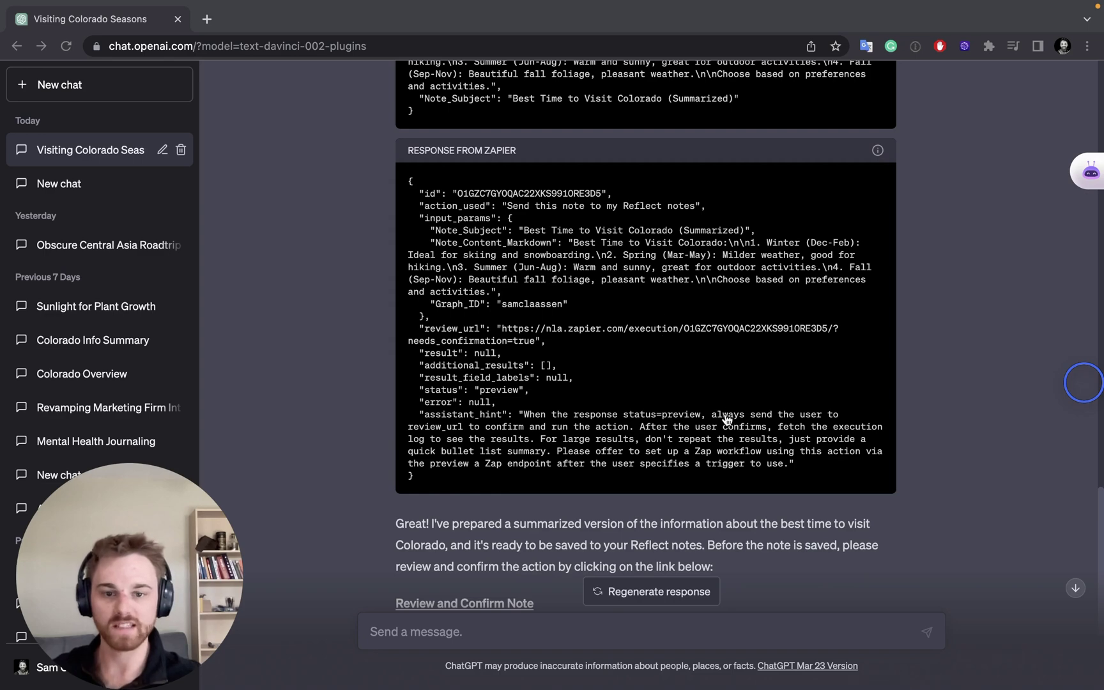
scroll(727, 422, down, 2)
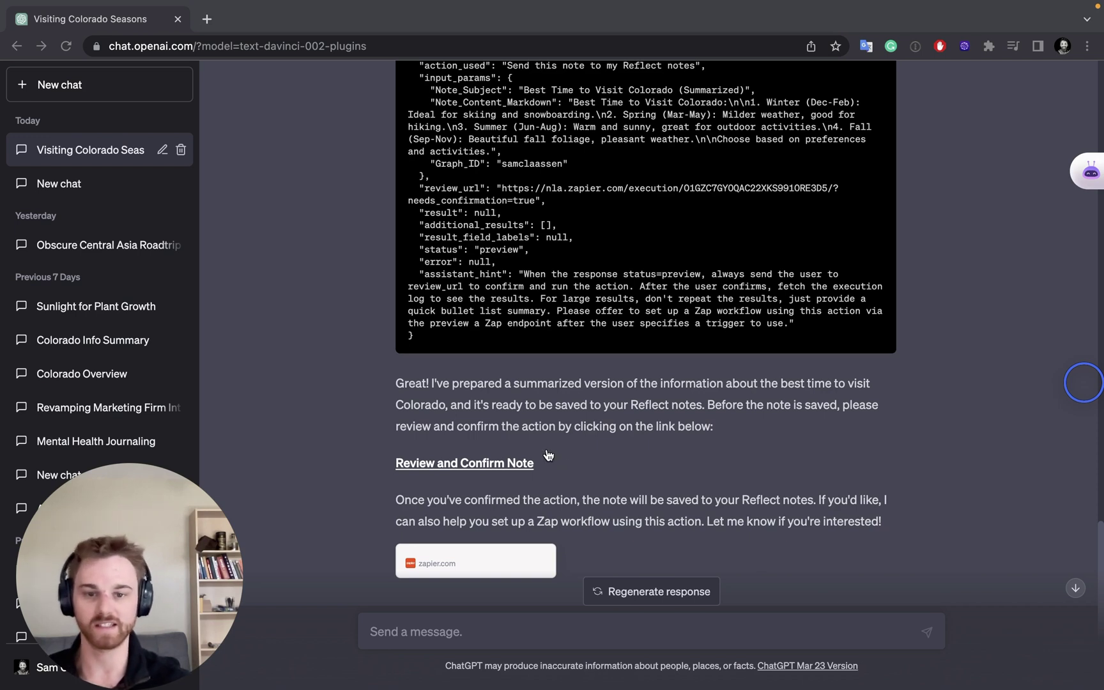
click(499, 471)
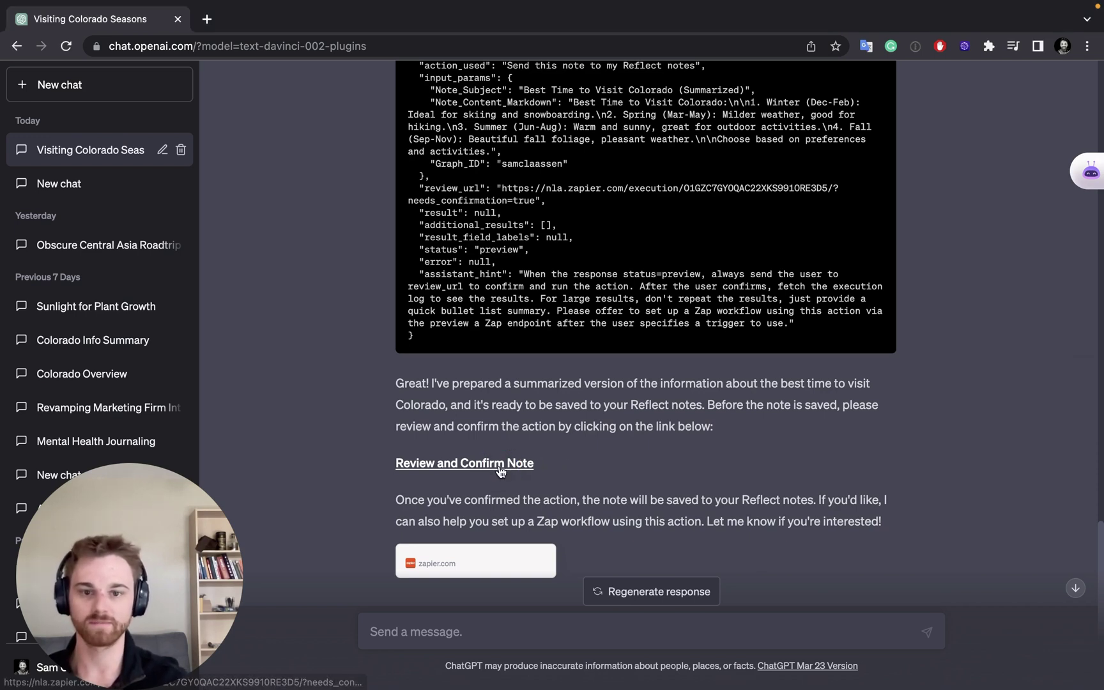
Step: Run the Zapier action to save the summarized Colorado note to Reflect
click(445, 463)
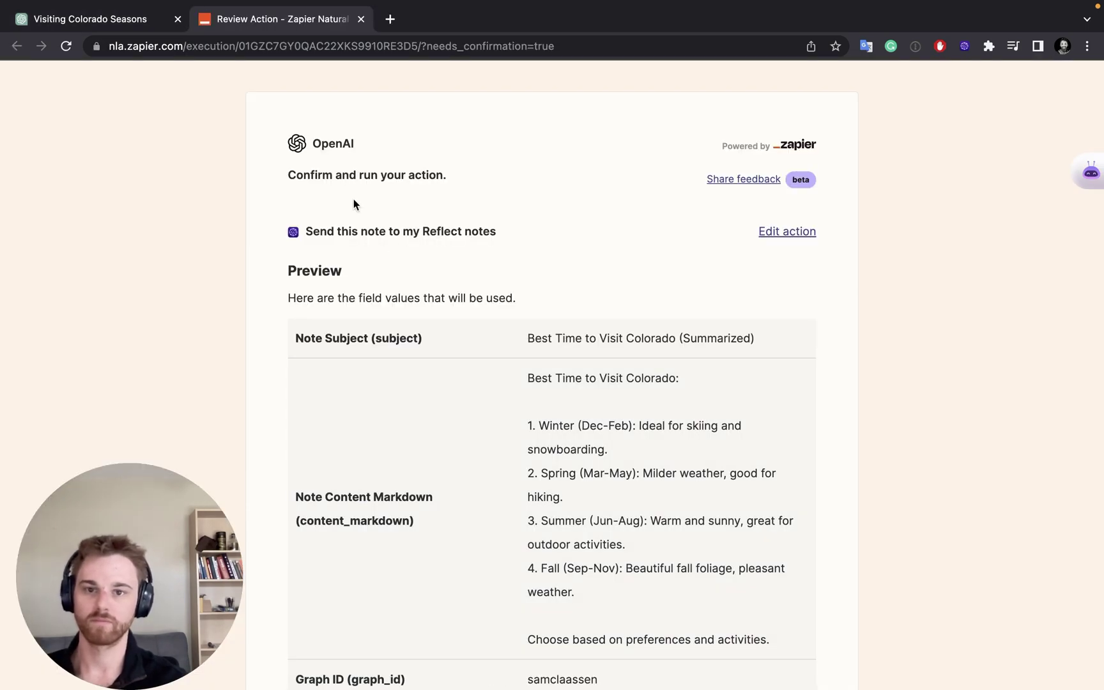
scroll(546, 320, down, 3)
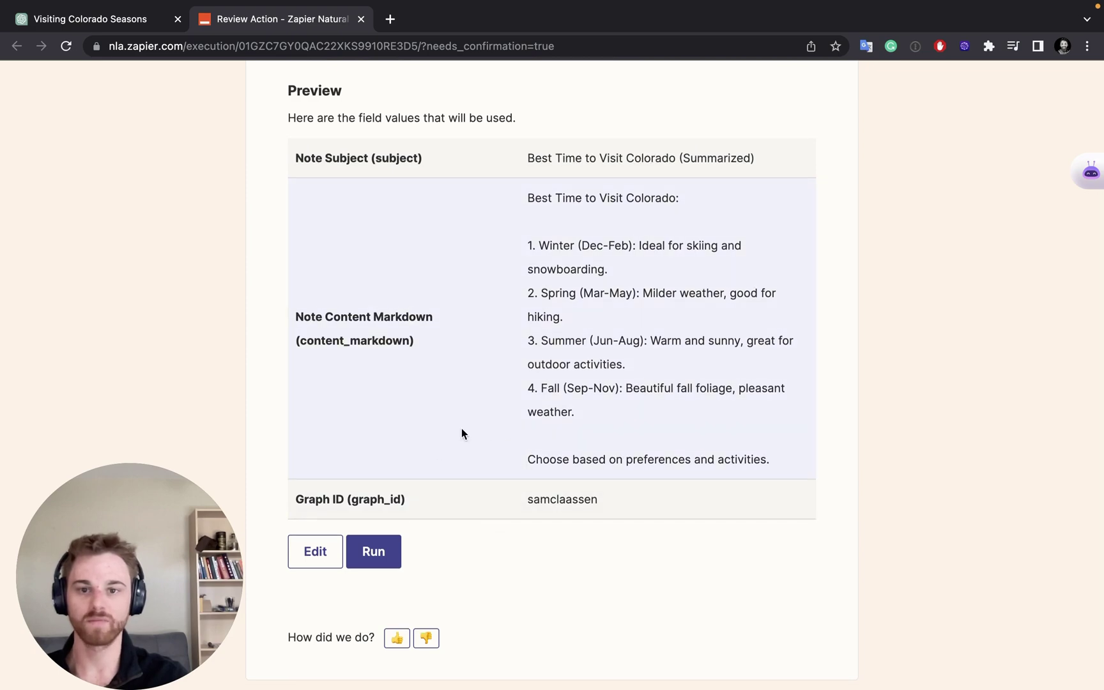
scroll(458, 428, up, 3)
scroll(457, 432, down, 3)
click(374, 561)
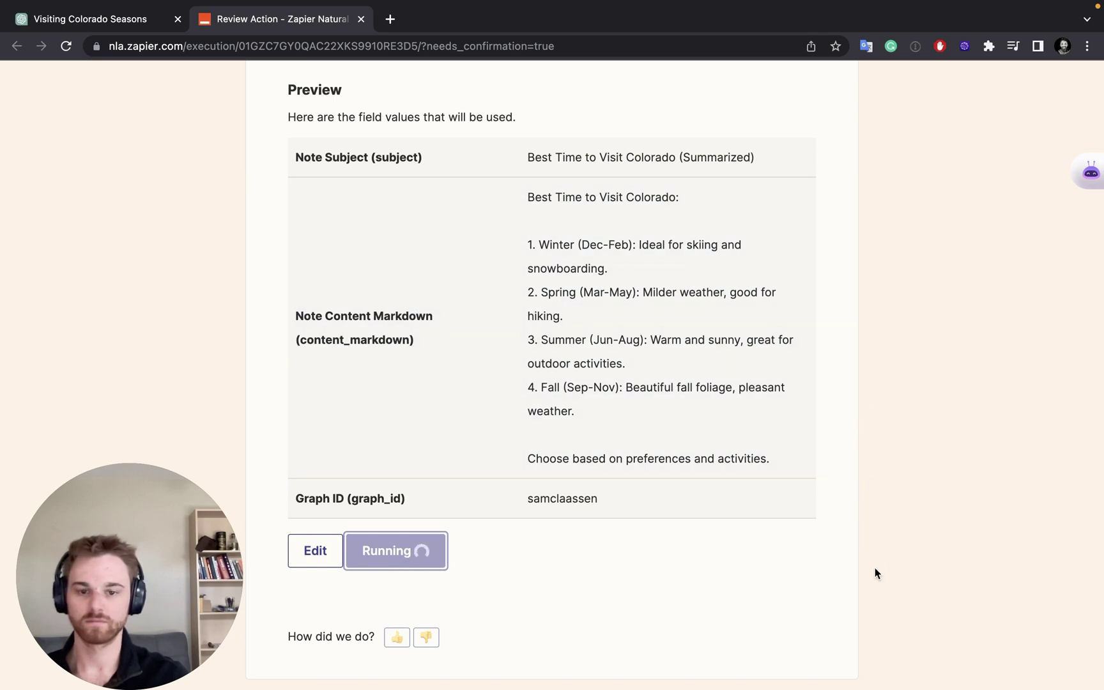
Step: Check the 'Action run' result and close the Zapier review tab
scroll(877, 563, up, 2)
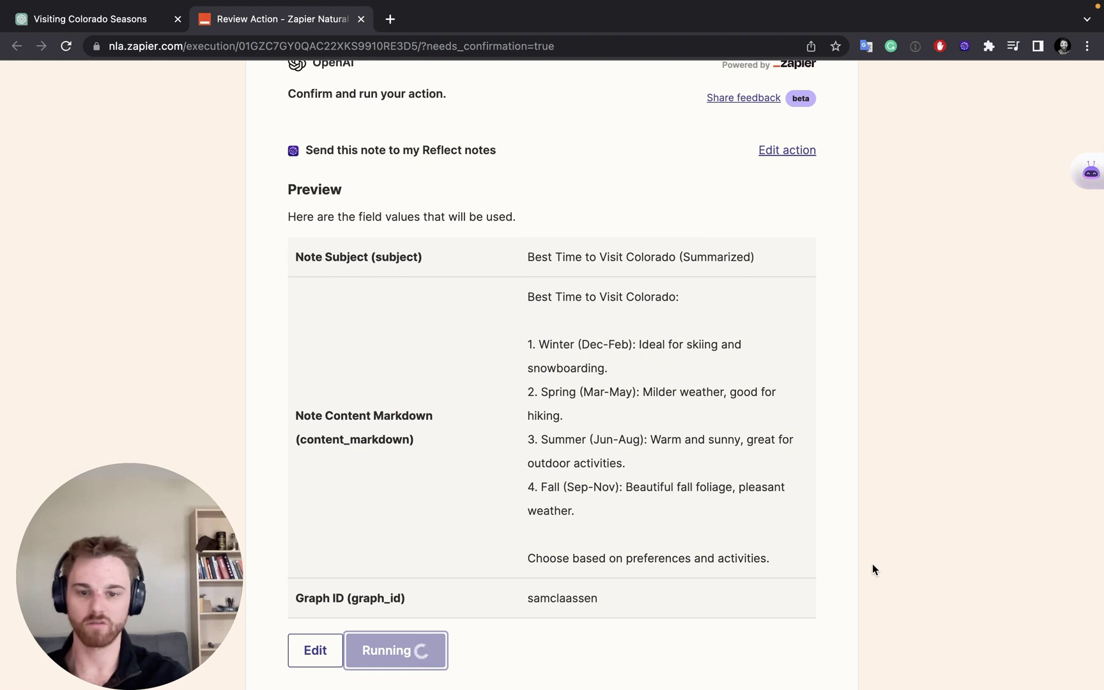
scroll(1001, 460, down, 1)
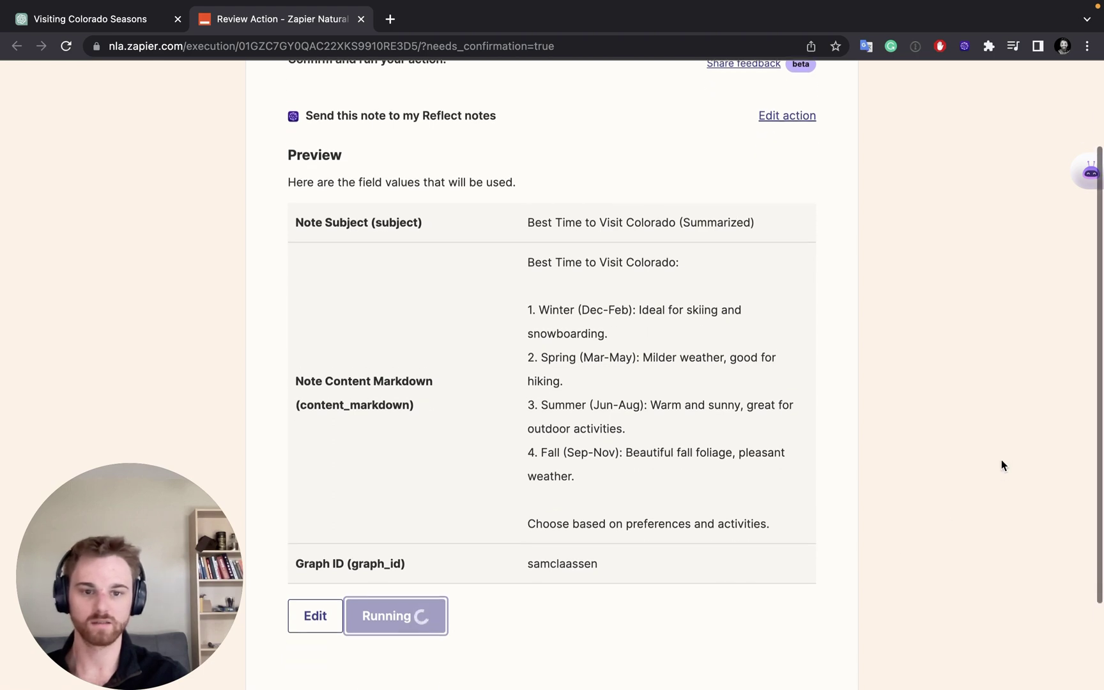
click(1087, 389)
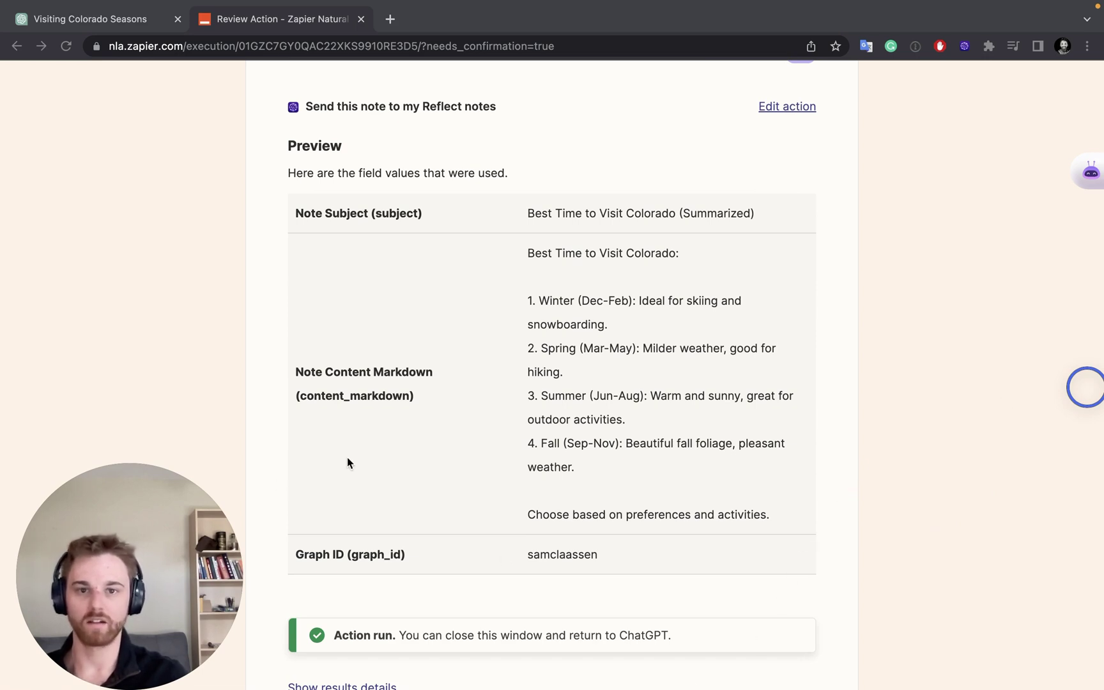
scroll(444, 613, down, 2)
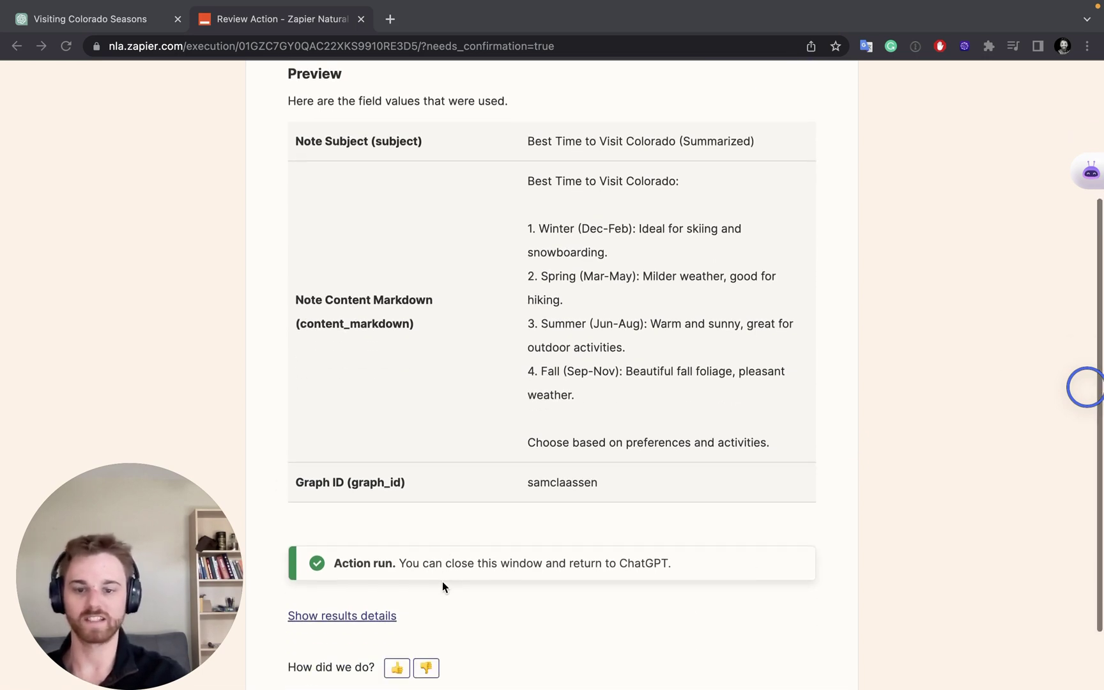
click(361, 19)
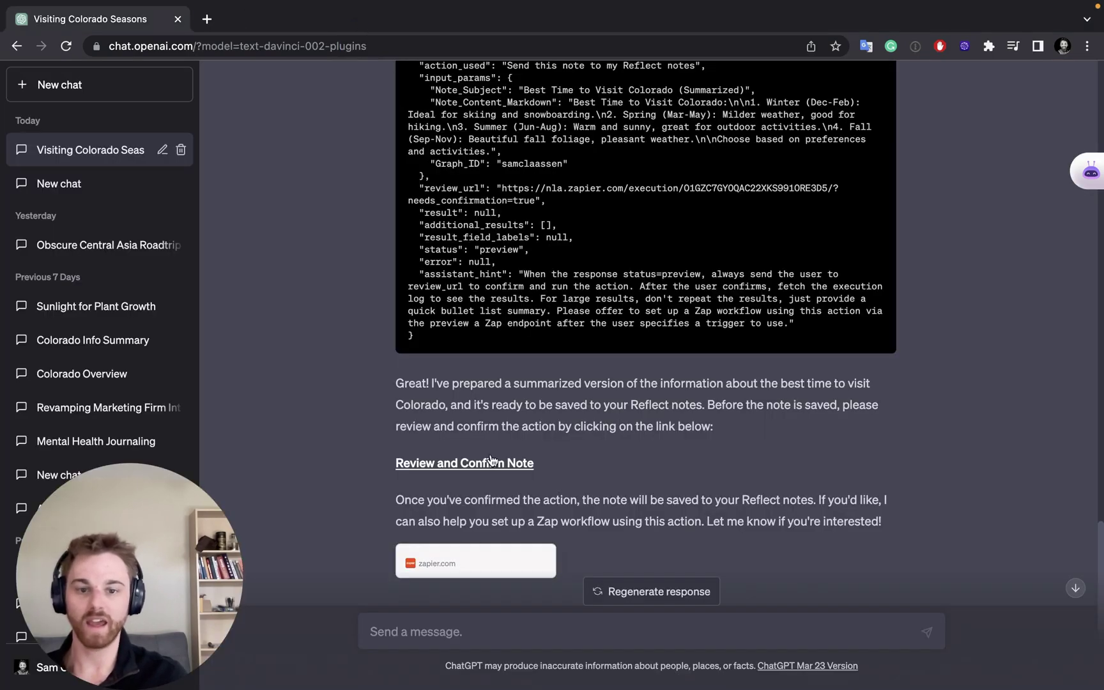
Step: Scroll to the end of the Visiting Colorado Seasons chat to reach the Zapier confirmation reply
scroll(491, 460, down, 2)
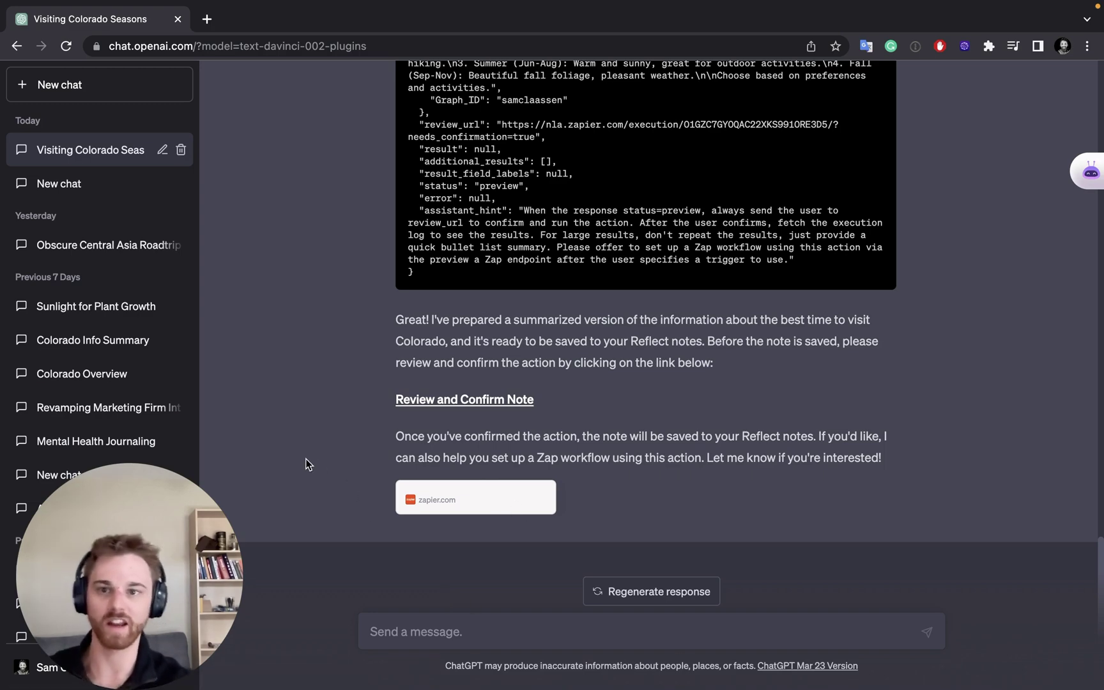
Step: Switch to Reflect and open 'Best Time to Visit Colorado (Summarized)' from All notes
key(super+Tab)
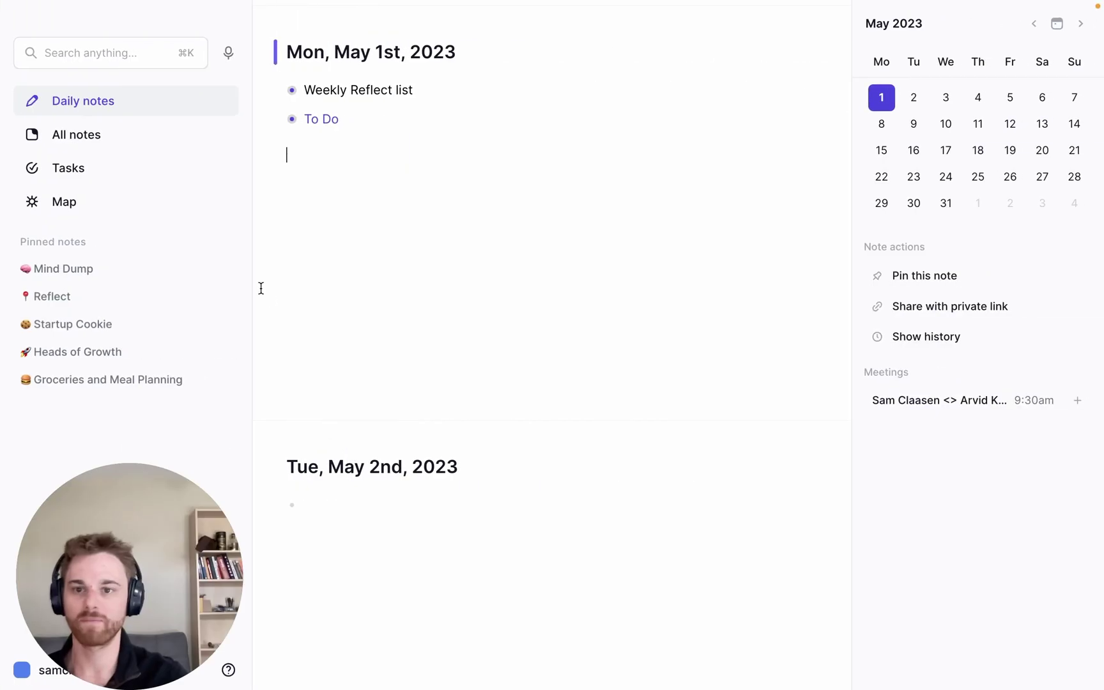
drag(135, 547, 984, 543)
click(310, 242)
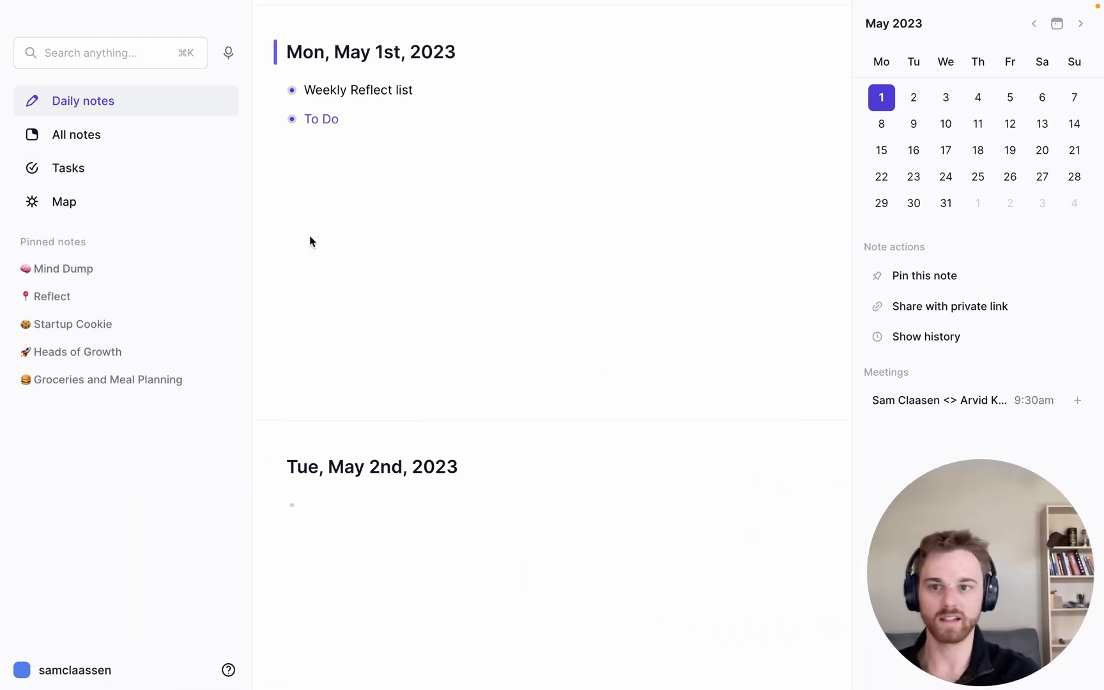
click(95, 136)
click(397, 130)
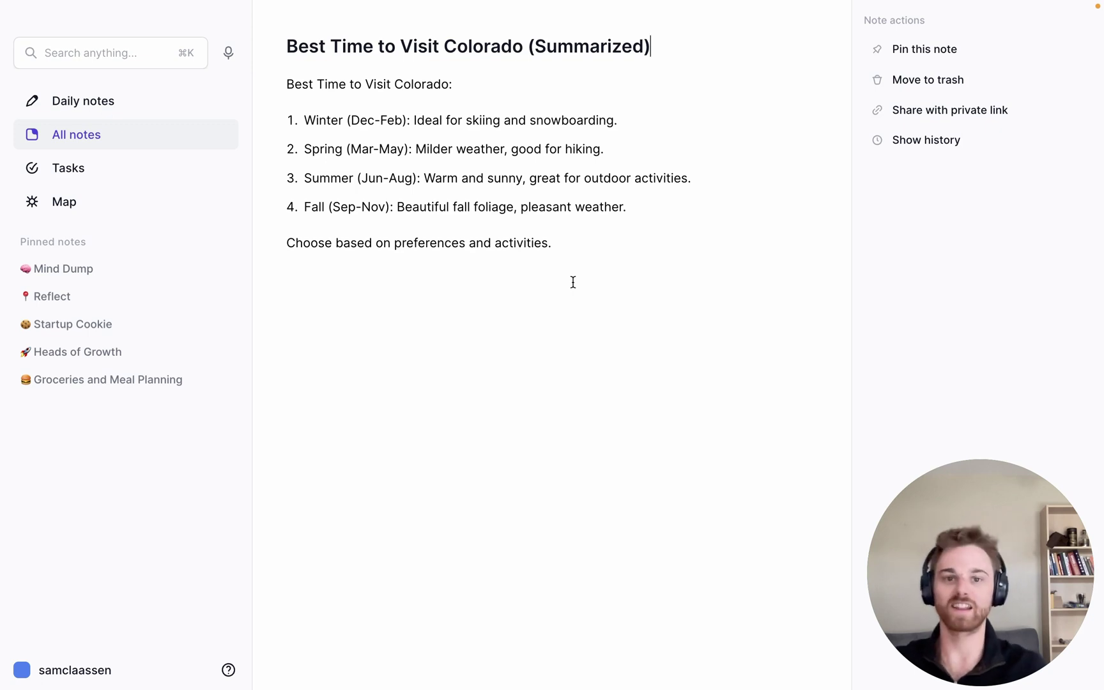
click(615, 43)
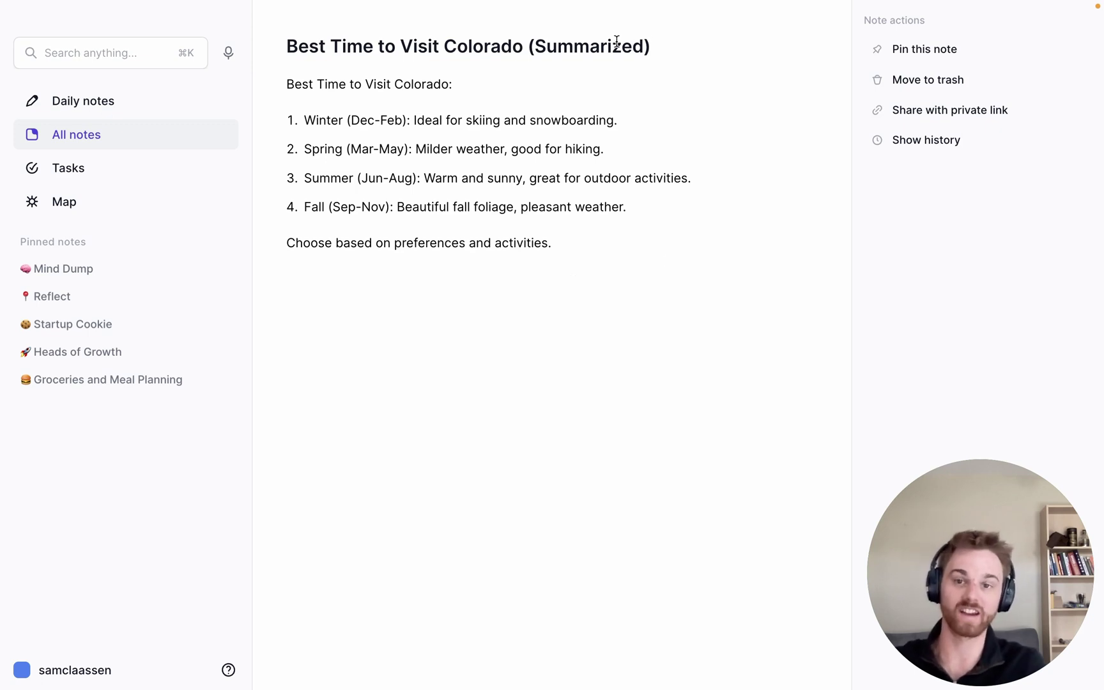